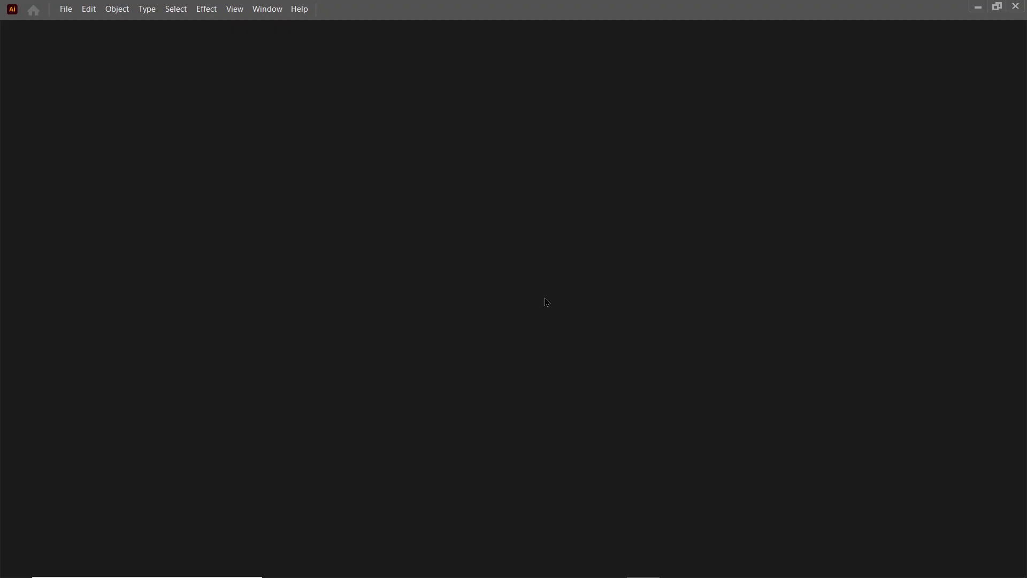
- Create a new 1920 × 1080 px document with units set to Pixels
{"action": "left_click", "coordinate": [64, 9]}
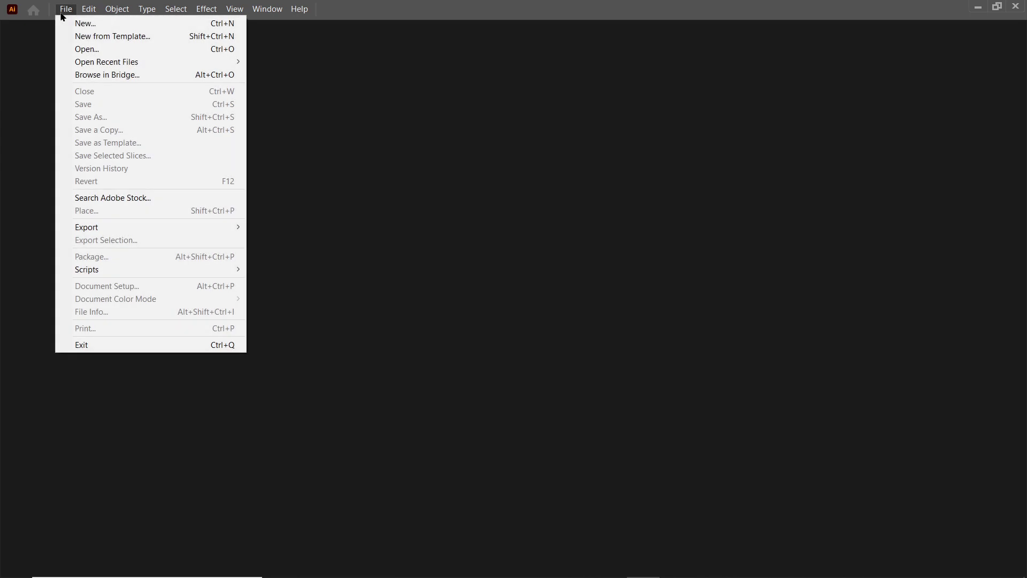
{"action": "left_click", "coordinate": [83, 24]}
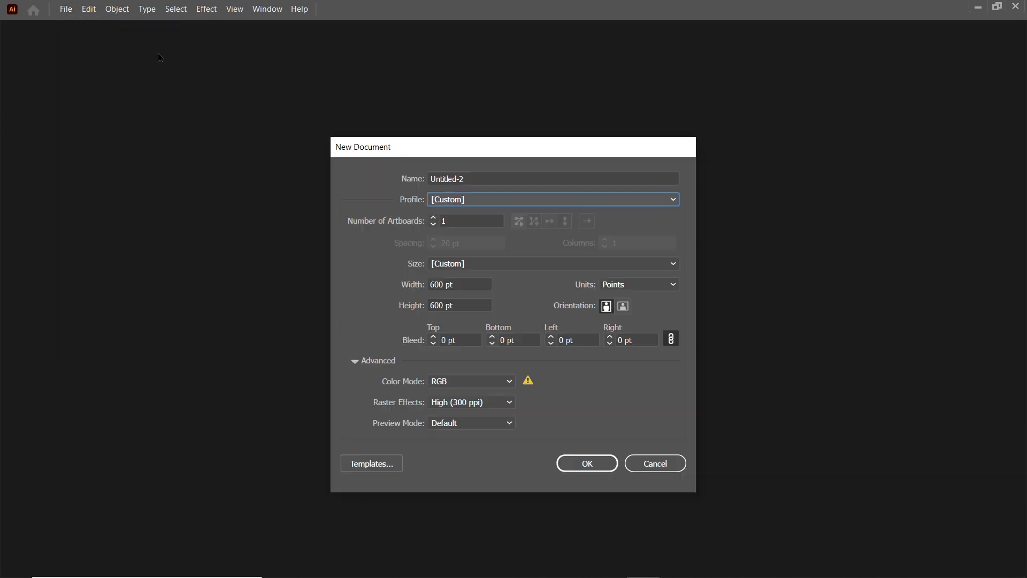
{"action": "left_click", "coordinate": [638, 284]}
{"action": "left_click", "coordinate": [632, 301]}
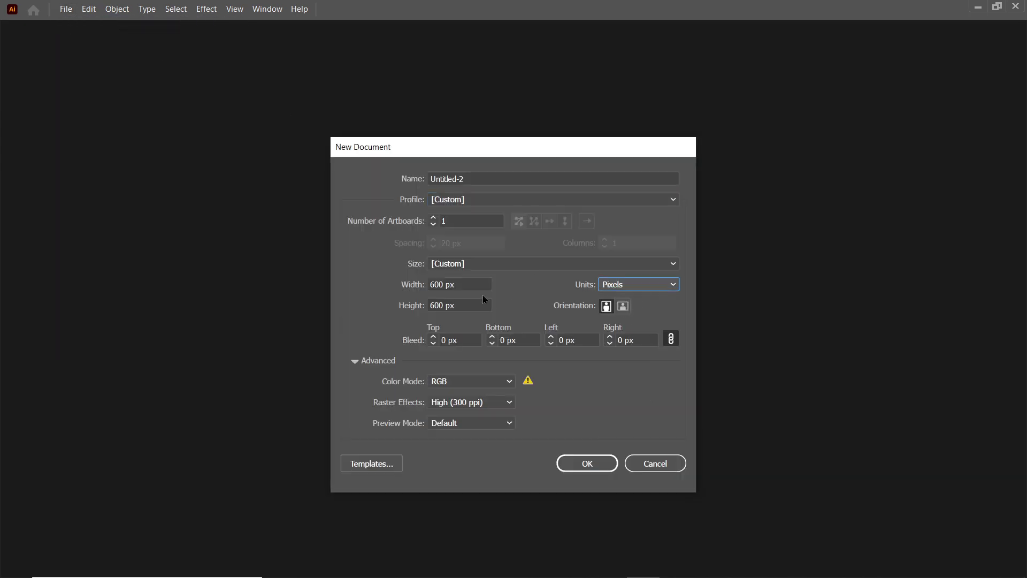
{"action": "left_click", "coordinate": [461, 284]}
{"action": "key", "text": "ctrl+a"}
{"action": "type", "text": "1920"}
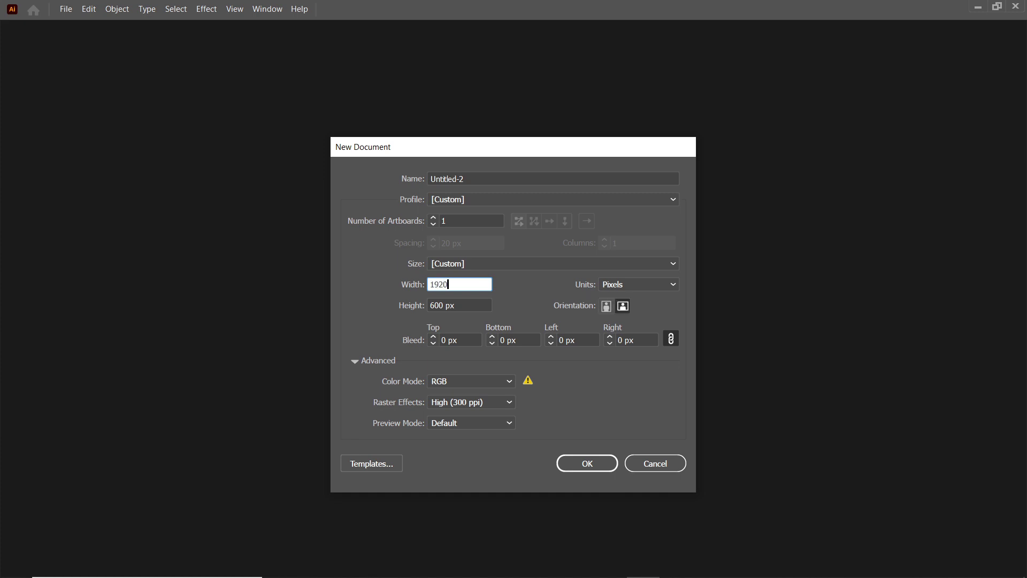
{"action": "key", "text": "Tab"}
{"action": "type", "text": "1080"}
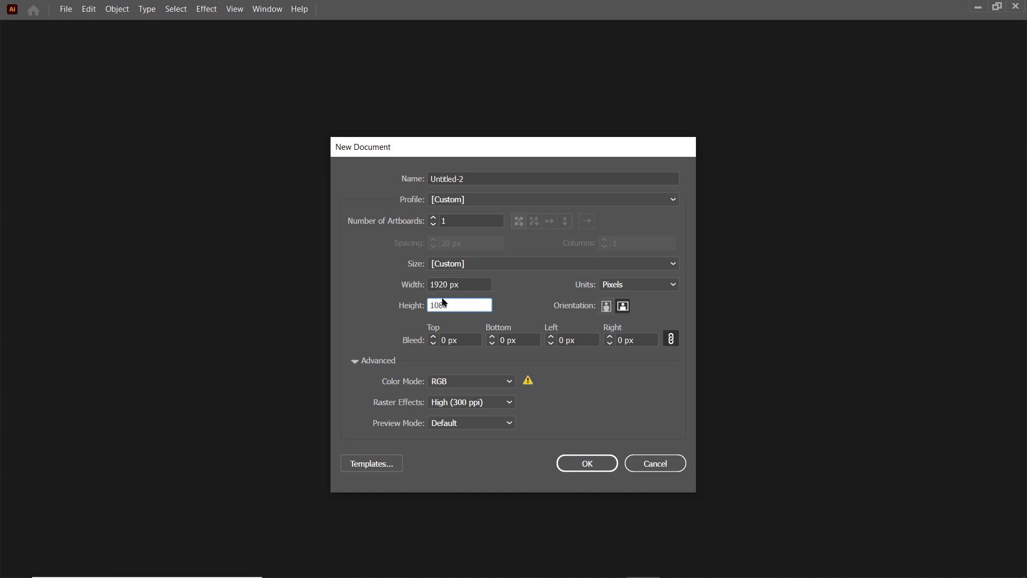
{"action": "left_click", "coordinate": [593, 465]}
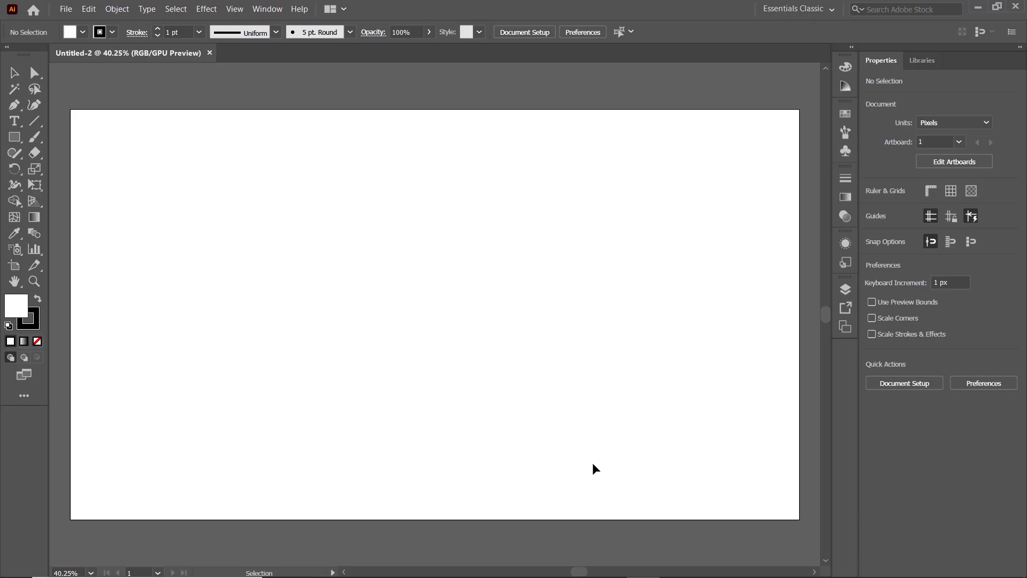
- Draw a 520 × 520 px circle with the Ellipse tool
{"action": "left_click_drag", "start_coordinate": [15, 137], "coordinate": [67, 170]}
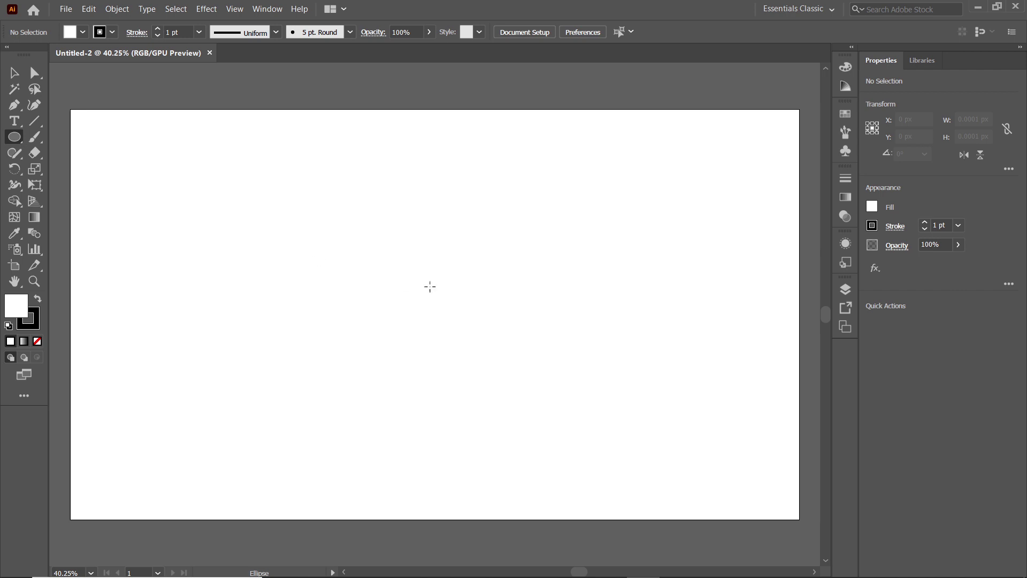
{"action": "left_click", "coordinate": [429, 274]}
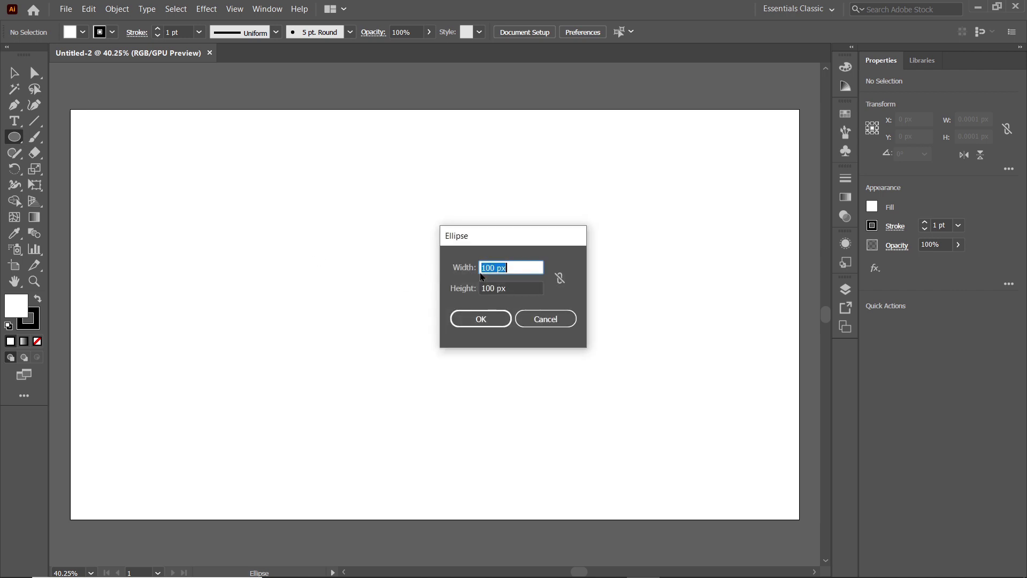
{"action": "type", "text": "520"}
{"action": "key", "text": "Tab"}
{"action": "type", "text": "520"}
{"action": "left_click", "coordinate": [484, 316]}
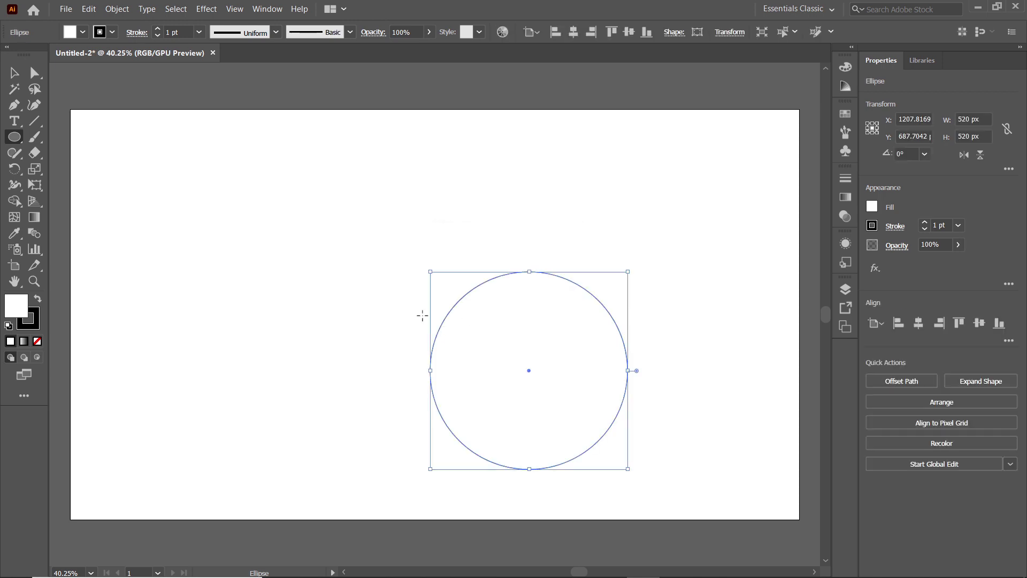
- Remove the circle's fill and give it a 3 pt stroke
{"action": "left_click", "coordinate": [83, 32]}
{"action": "left_click", "coordinate": [9, 55]}
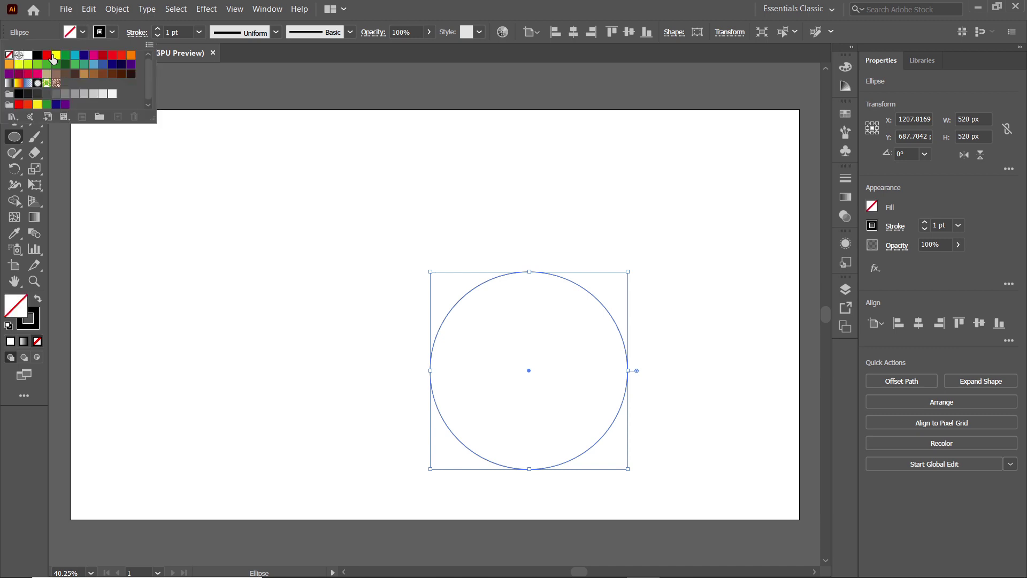
{"action": "left_click", "coordinate": [83, 32]}
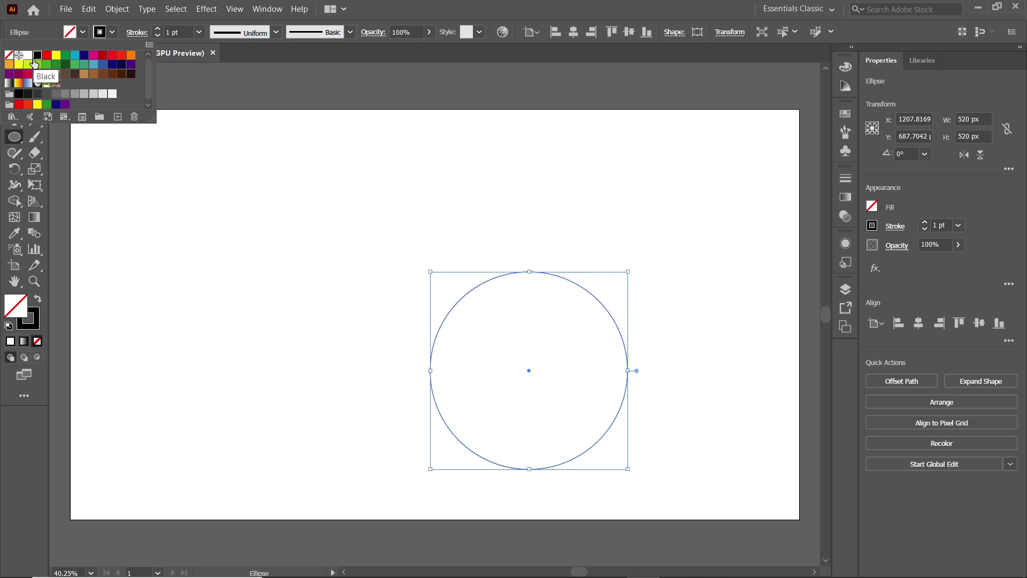
{"action": "left_click", "coordinate": [198, 32]}
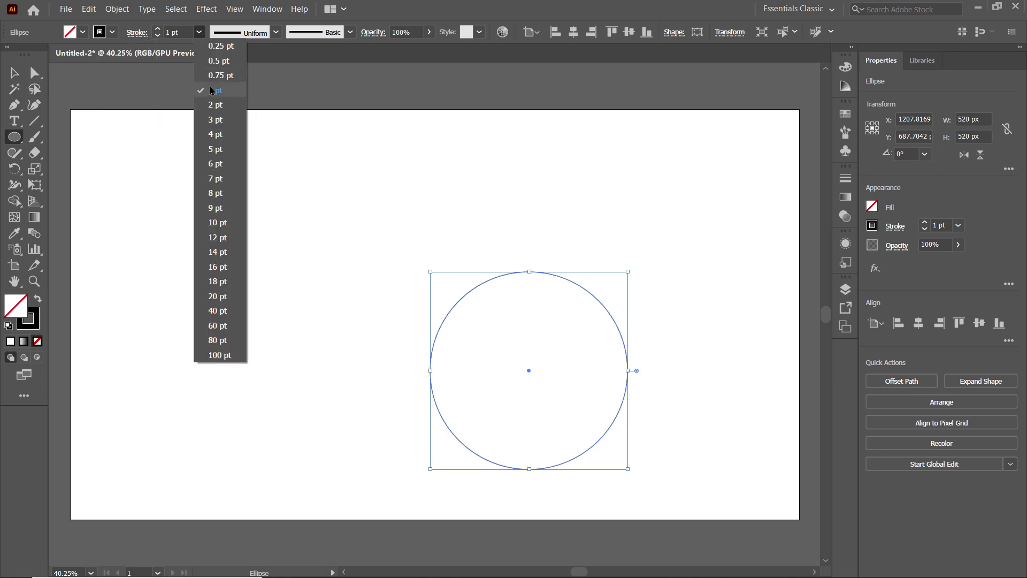
{"action": "left_click", "coordinate": [218, 123]}
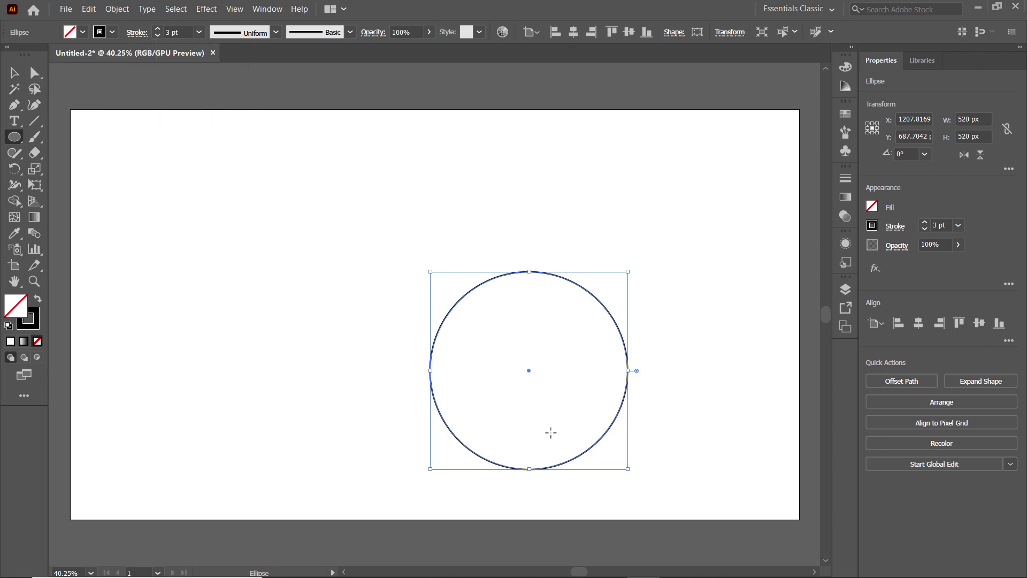
- Add a second 160 × 160 px circle, then deselect it
{"action": "left_click", "coordinate": [206, 204]}
{"action": "left_click", "coordinate": [501, 266]}
{"action": "double_click", "coordinate": [500, 266]}
{"action": "type", "text": "160"}
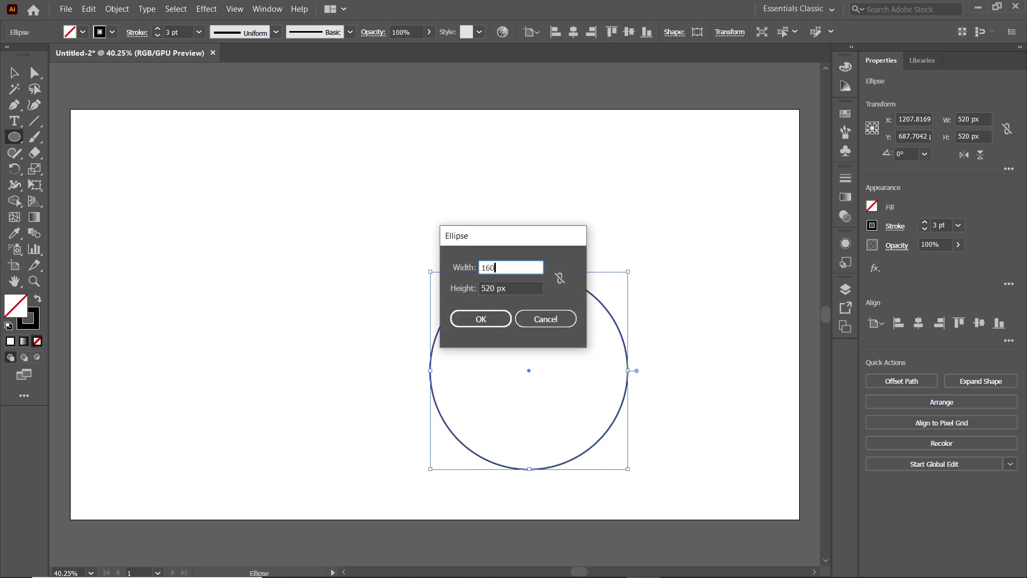
{"action": "double_click", "coordinate": [509, 292]}
{"action": "type", "text": "160"}
{"action": "left_click", "coordinate": [490, 325]}
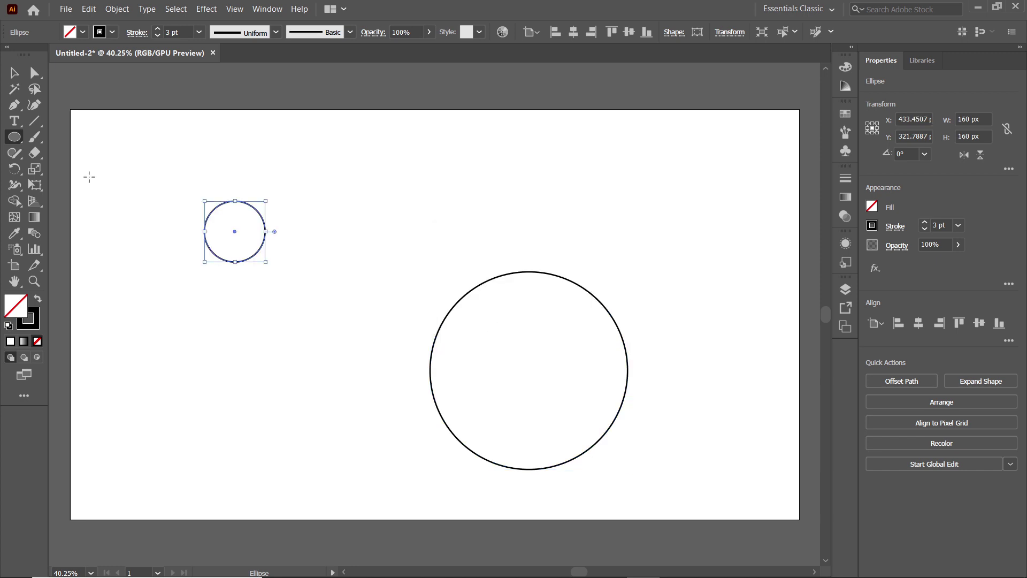
{"action": "left_click", "coordinate": [16, 74]}
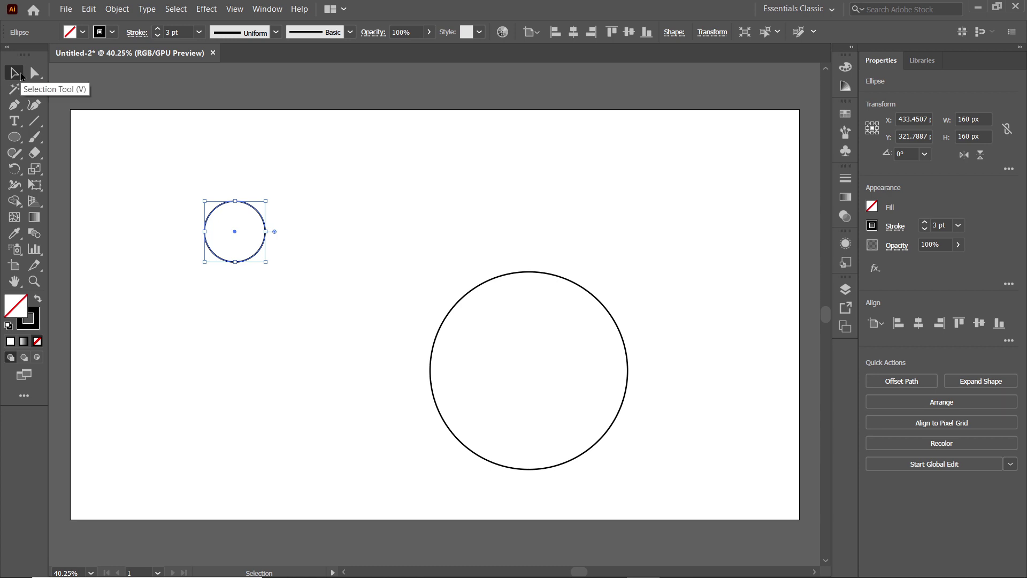
{"action": "left_click", "coordinate": [326, 200]}
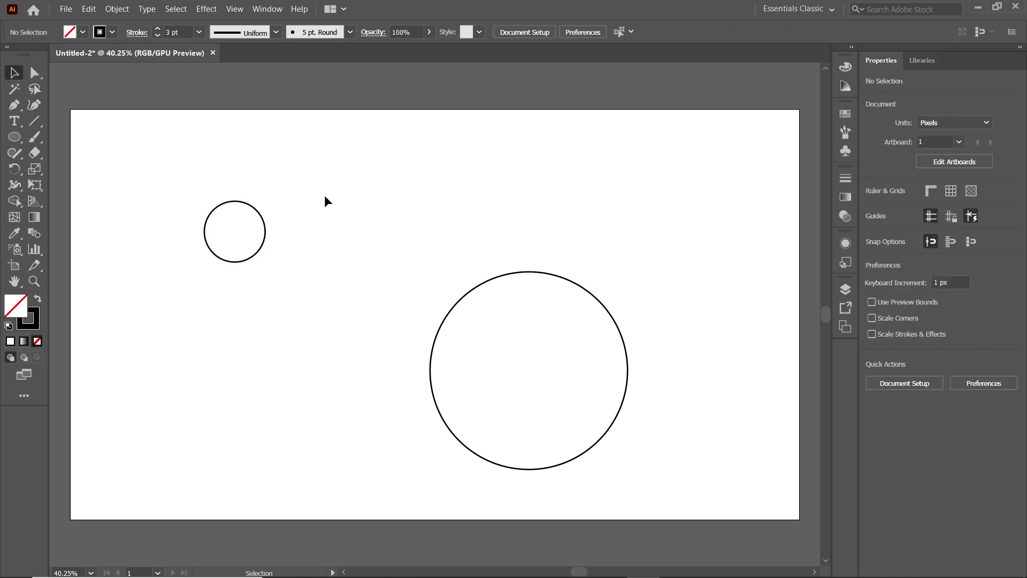
- Draw a square over the big circle's lower-right quarter and Unite them into a teardrop
{"action": "left_click_drag", "start_coordinate": [14, 137], "coordinate": [54, 142]}
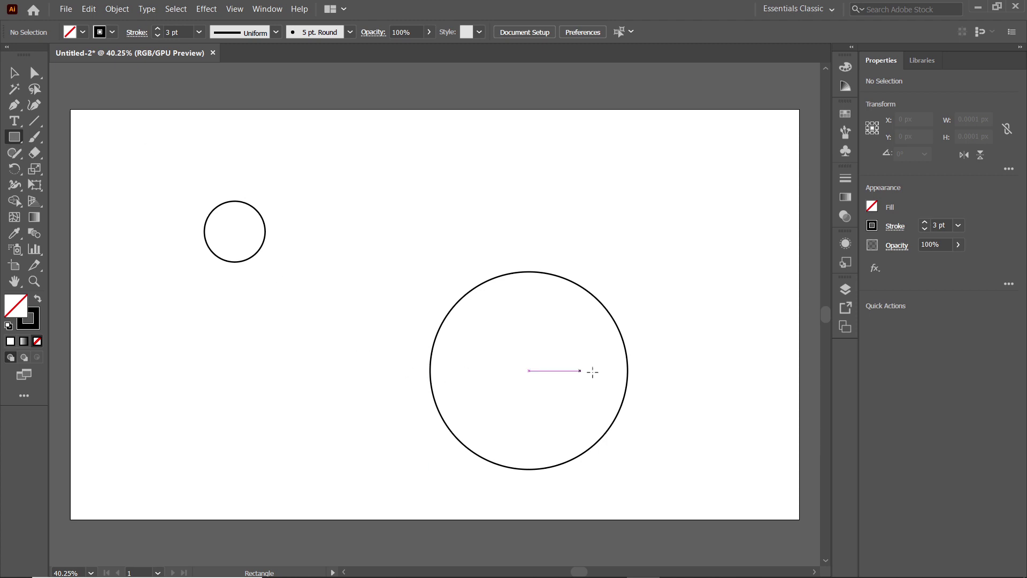
{"action": "left_click_drag", "start_coordinate": [627, 370], "coordinate": [529, 471]}
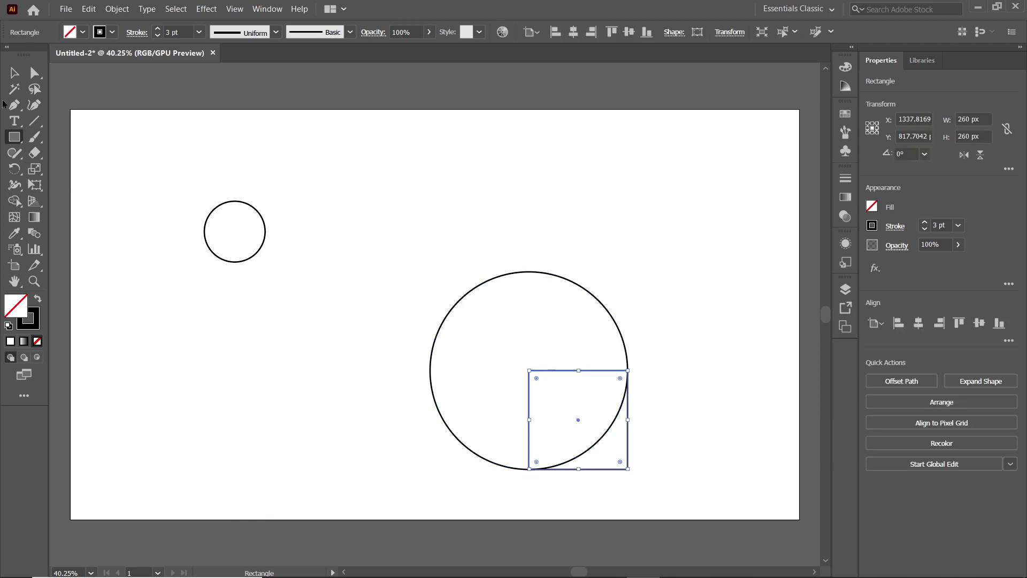
{"action": "left_click", "coordinate": [15, 73]}
{"action": "left_click_drag", "start_coordinate": [438, 233], "coordinate": [593, 415]}
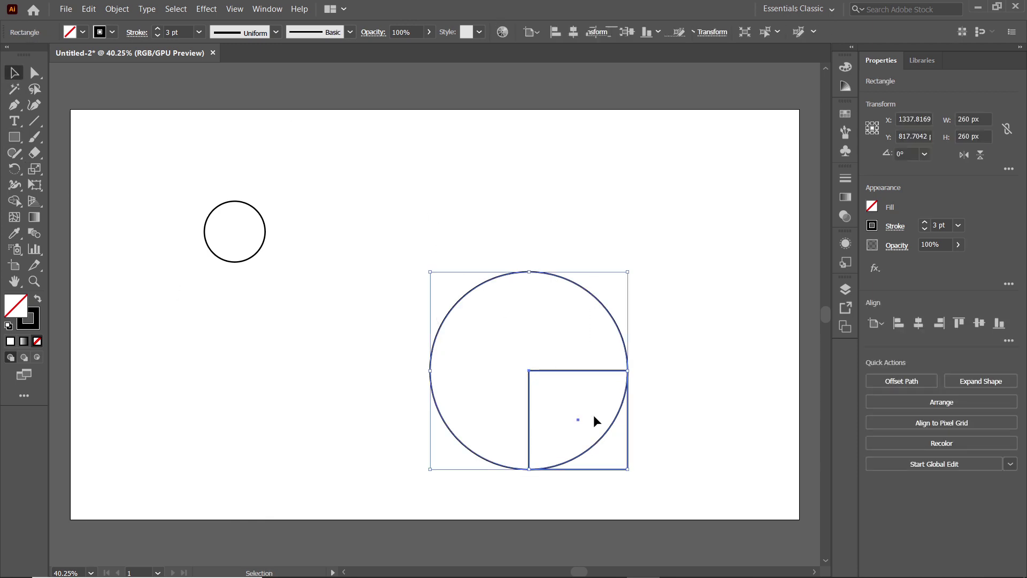
{"action": "left_click", "coordinate": [264, 10]}
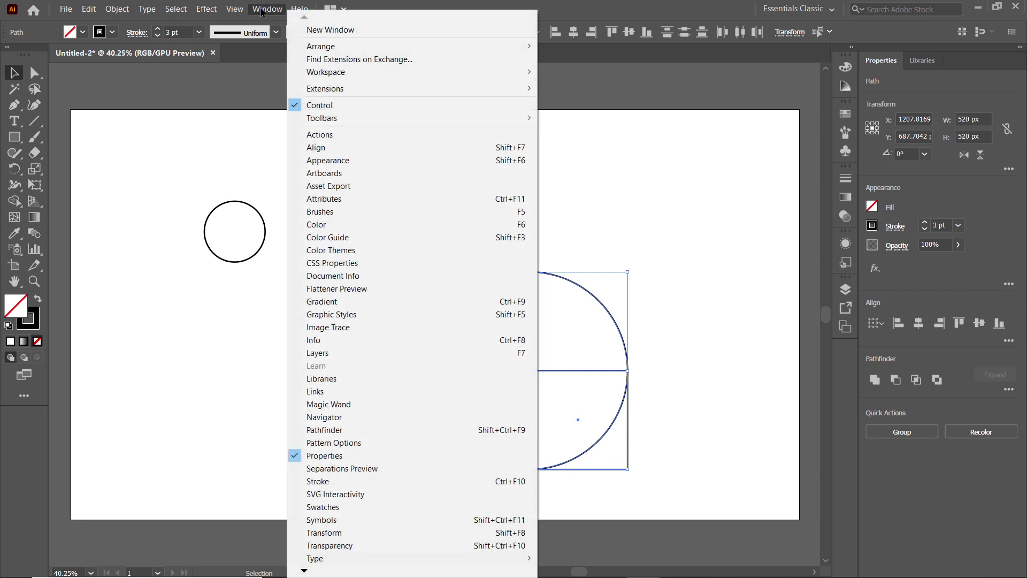
{"action": "left_click", "coordinate": [331, 430]}
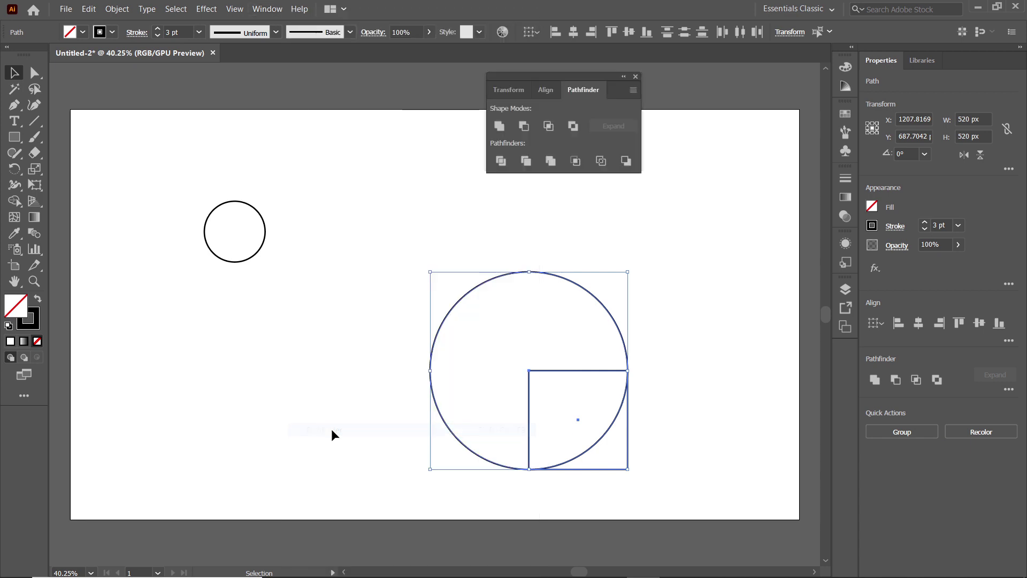
{"action": "left_click", "coordinate": [500, 126]}
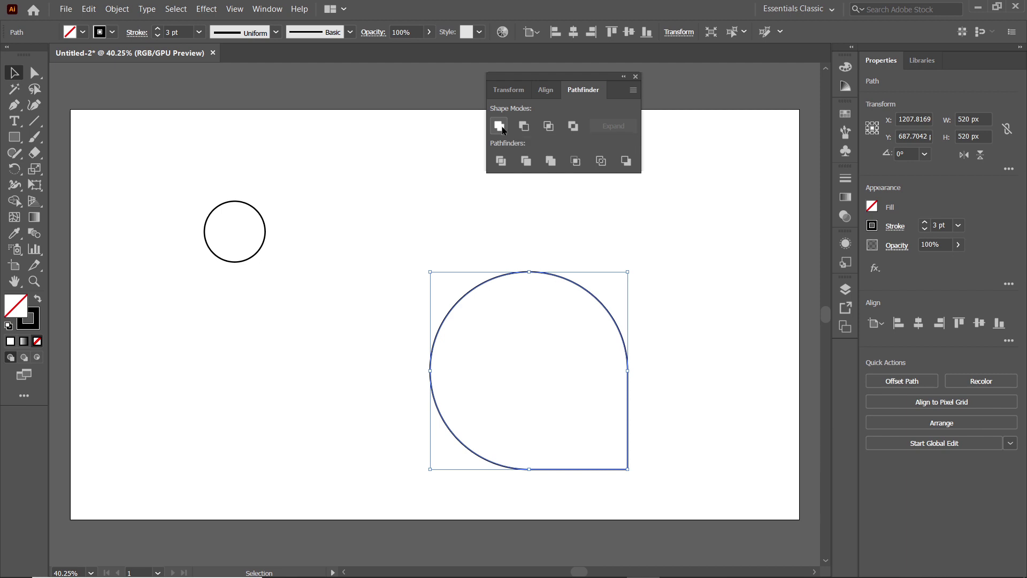
- Give the teardrop an 80 pt stroke and convert it with Outline Stroke
{"action": "left_click", "coordinate": [199, 33]}
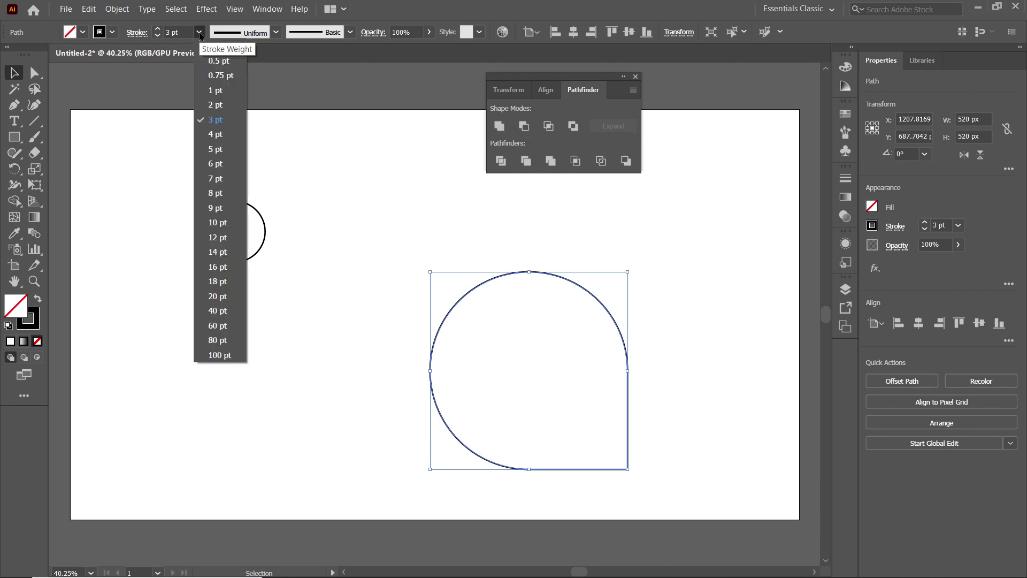
{"action": "left_click", "coordinate": [217, 340]}
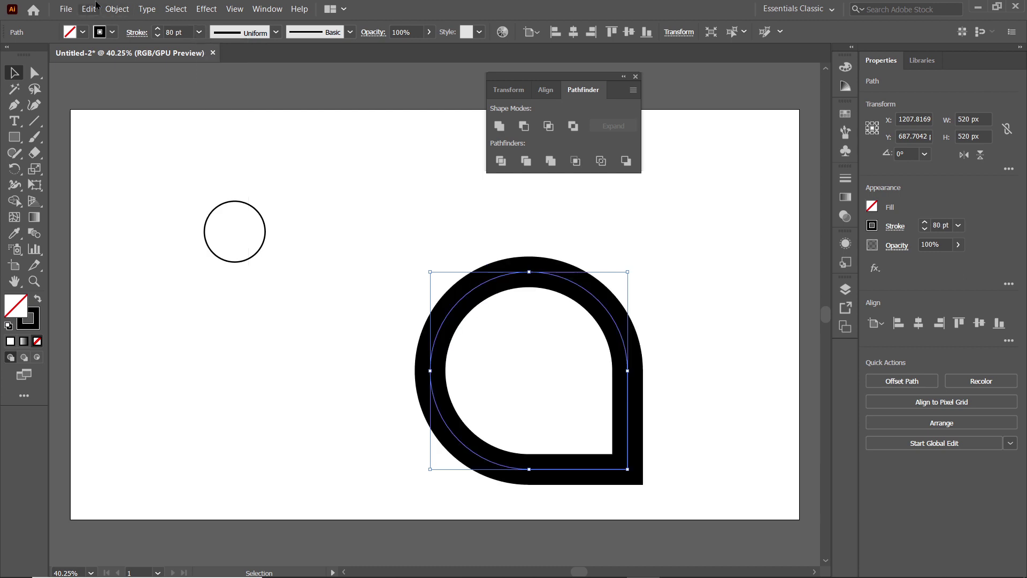
{"action": "left_click", "coordinate": [116, 9]}
{"action": "mouse_move", "coordinate": [249, 287]}
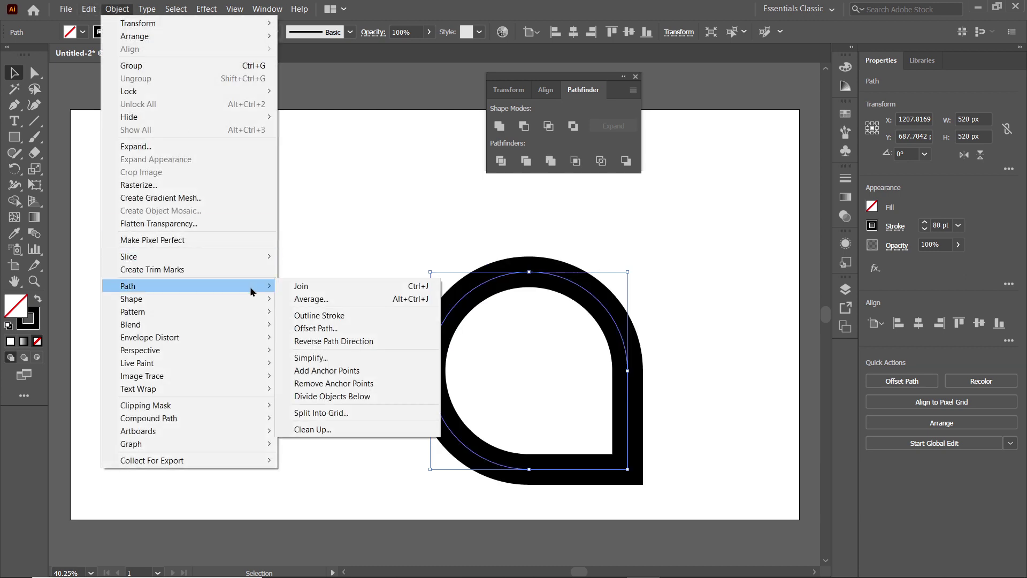
{"action": "left_click", "coordinate": [324, 314]}
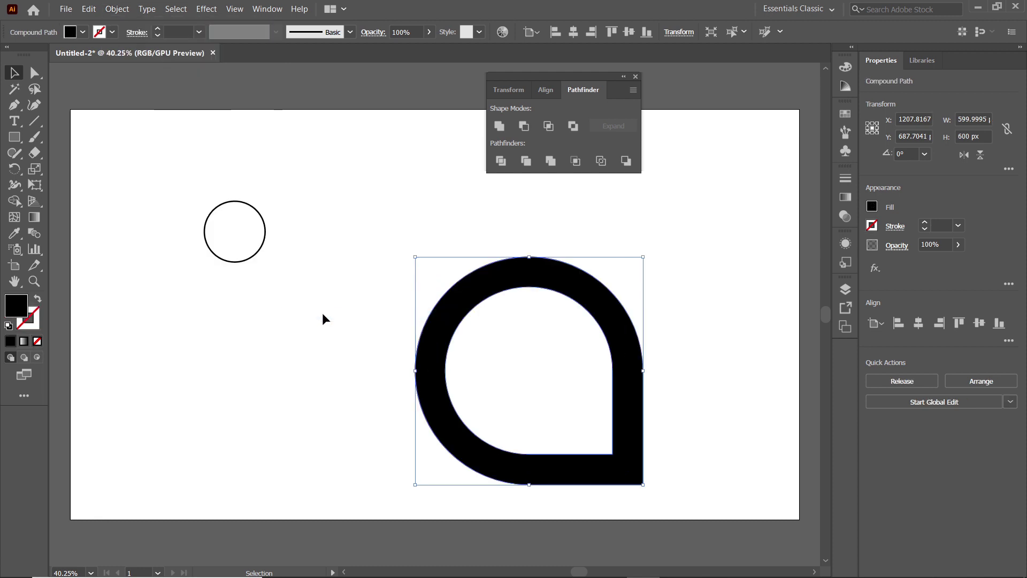
{"action": "left_click", "coordinate": [255, 212]}
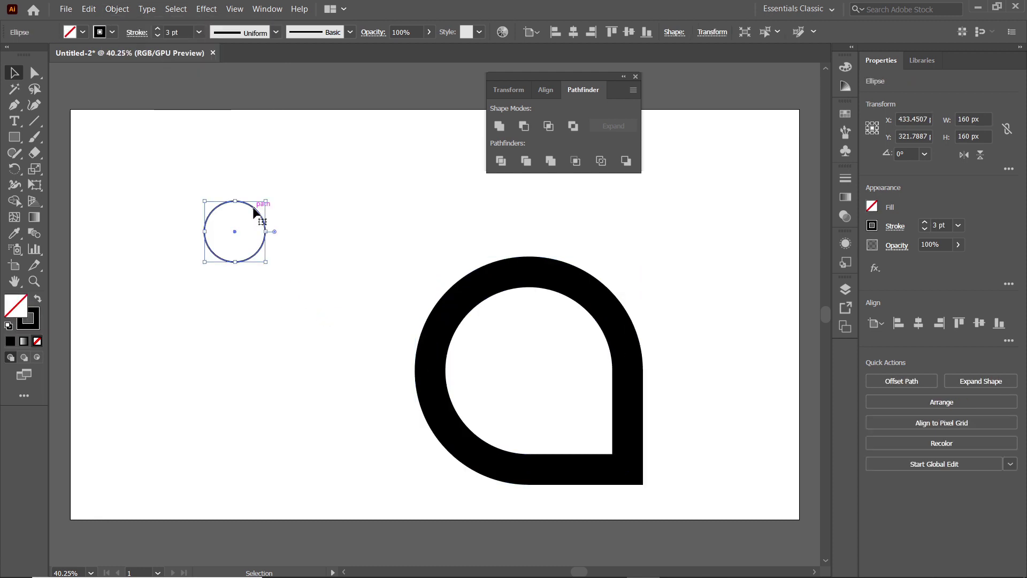
- Give the small circle no stroke and a black fill
{"action": "left_click", "coordinate": [112, 32]}
{"action": "left_click", "coordinate": [9, 56]}
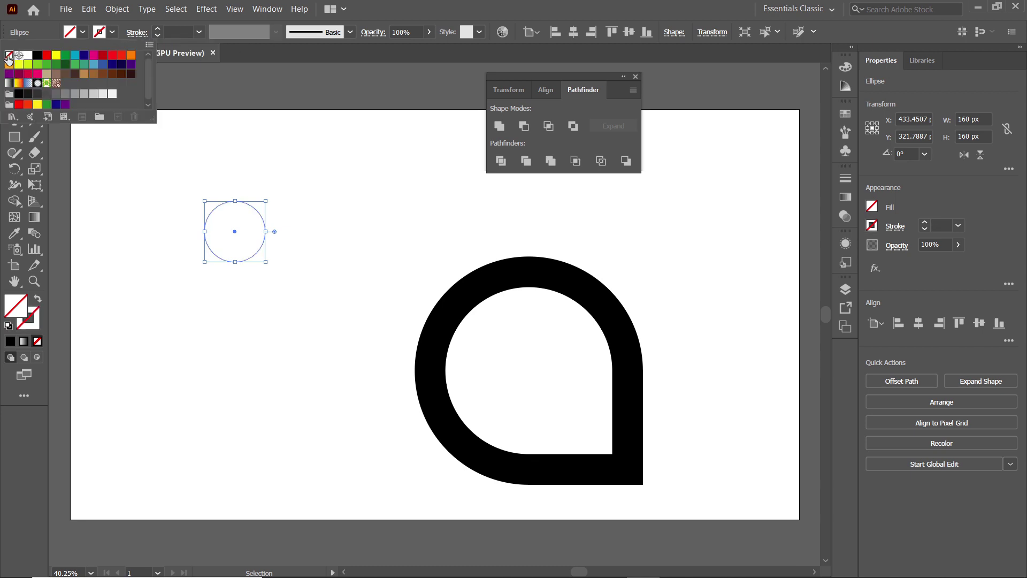
{"action": "left_click", "coordinate": [83, 32]}
{"action": "left_click", "coordinate": [83, 32]}
{"action": "left_click", "coordinate": [37, 55]}
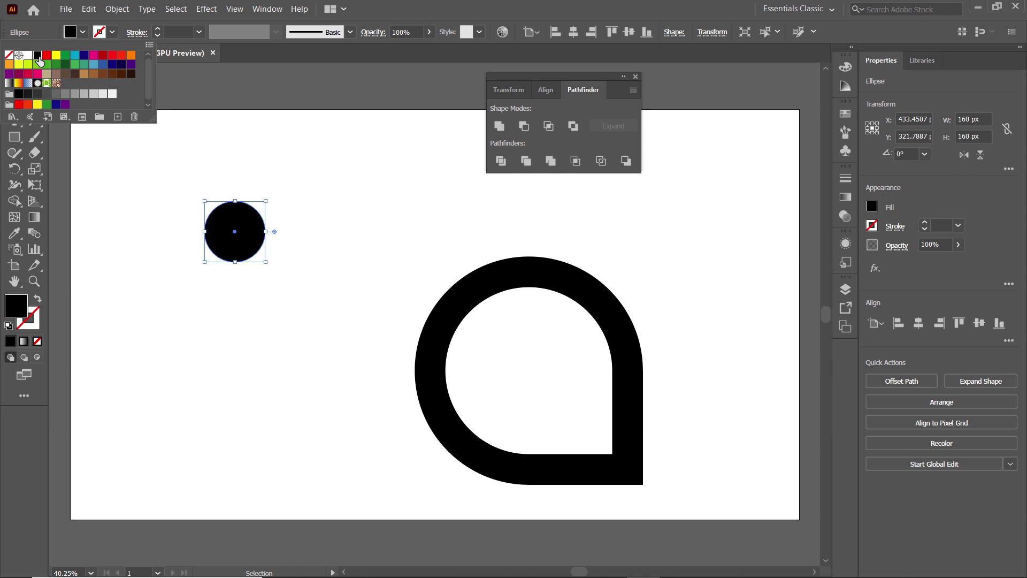
- Centre the dot and teardrop horizontally and vertically relative to the artboard
{"action": "left_click_drag", "start_coordinate": [151, 166], "coordinate": [612, 445]}
{"action": "left_click", "coordinate": [546, 90]}
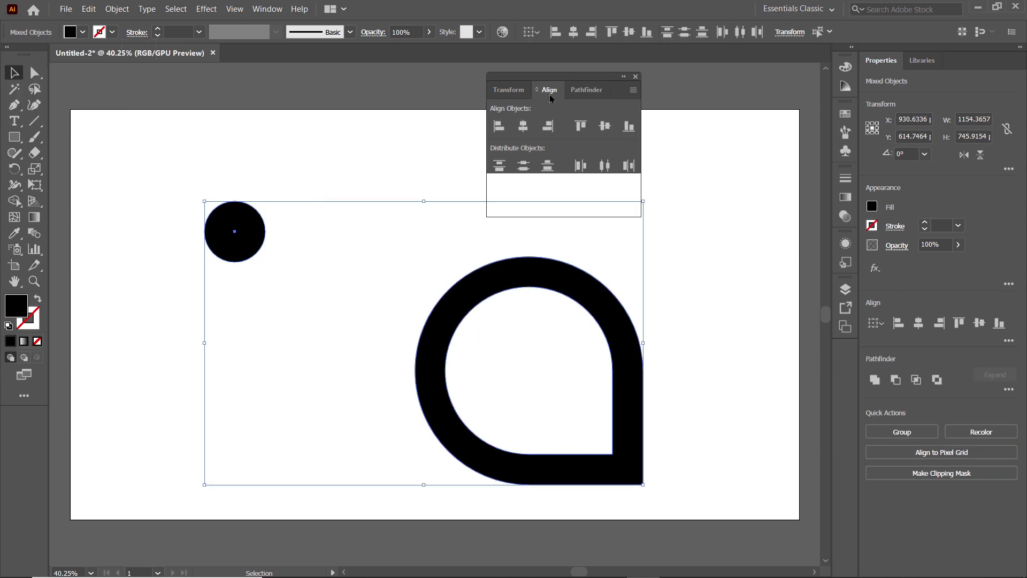
{"action": "left_click", "coordinate": [629, 205]}
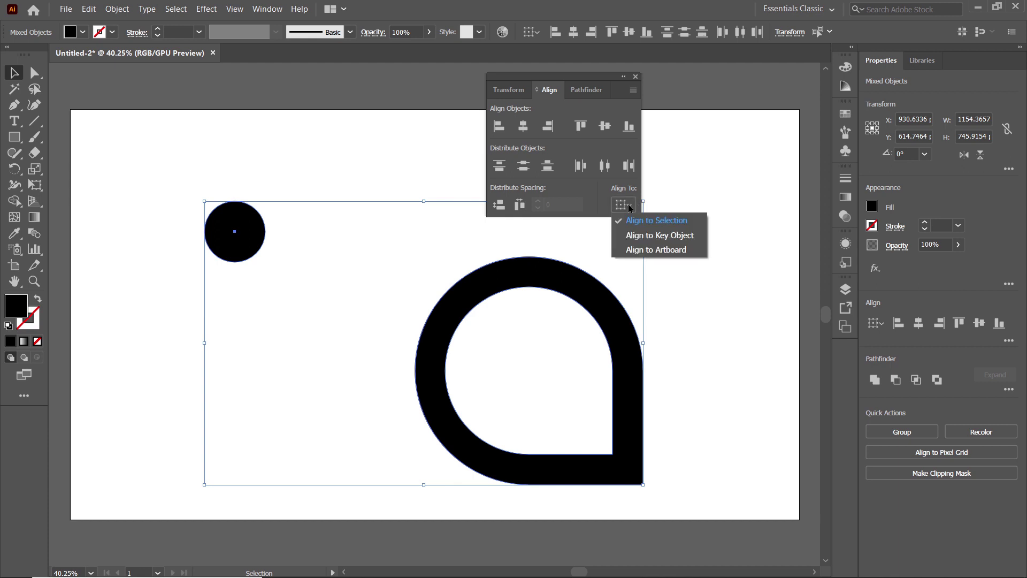
{"action": "left_click", "coordinate": [653, 250]}
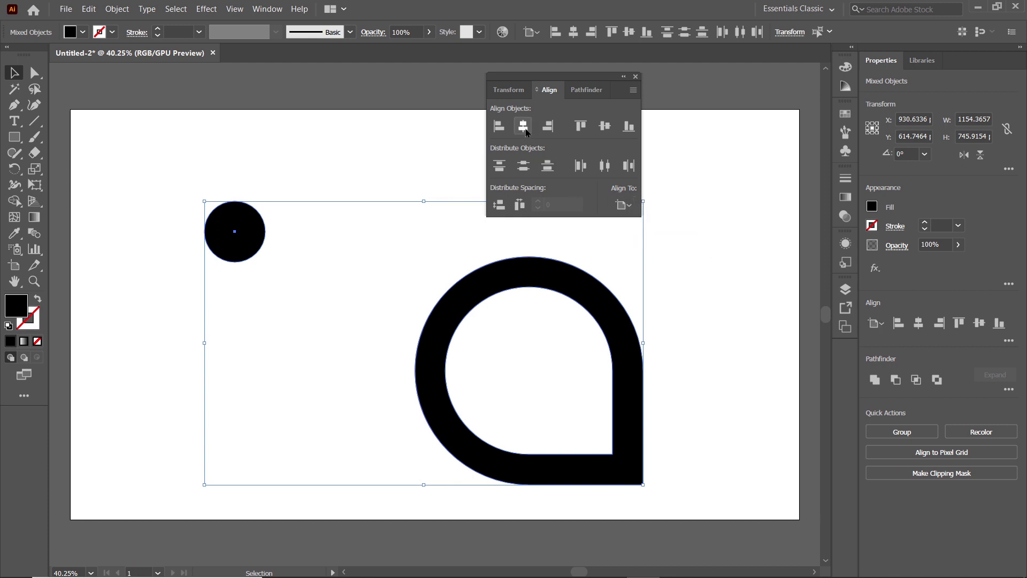
{"action": "left_click", "coordinate": [526, 132]}
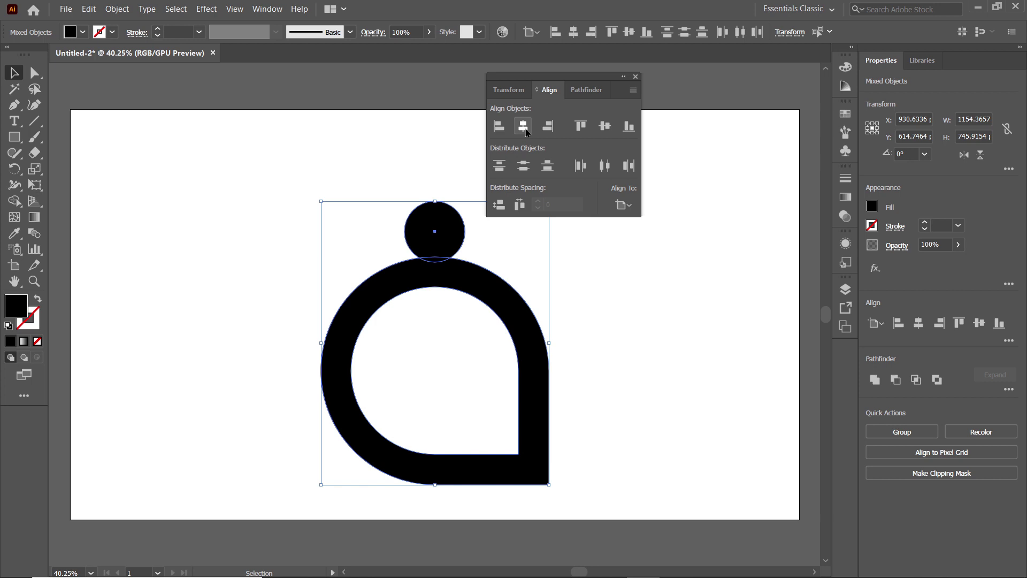
{"action": "left_click", "coordinate": [606, 127]}
{"action": "left_click_drag", "start_coordinate": [598, 78], "coordinate": [770, 79]}
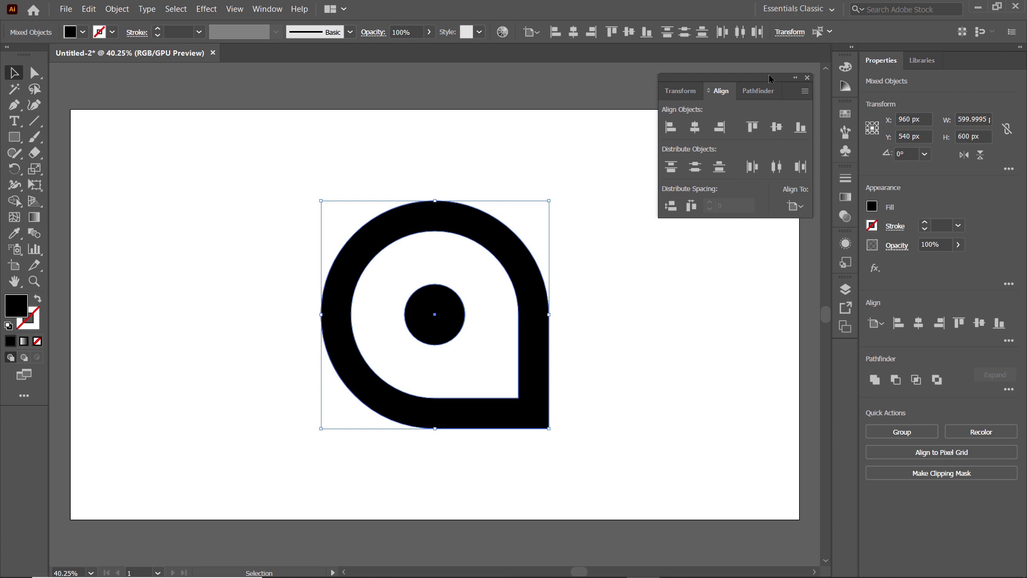
{"action": "double_click", "coordinate": [14, 169]}
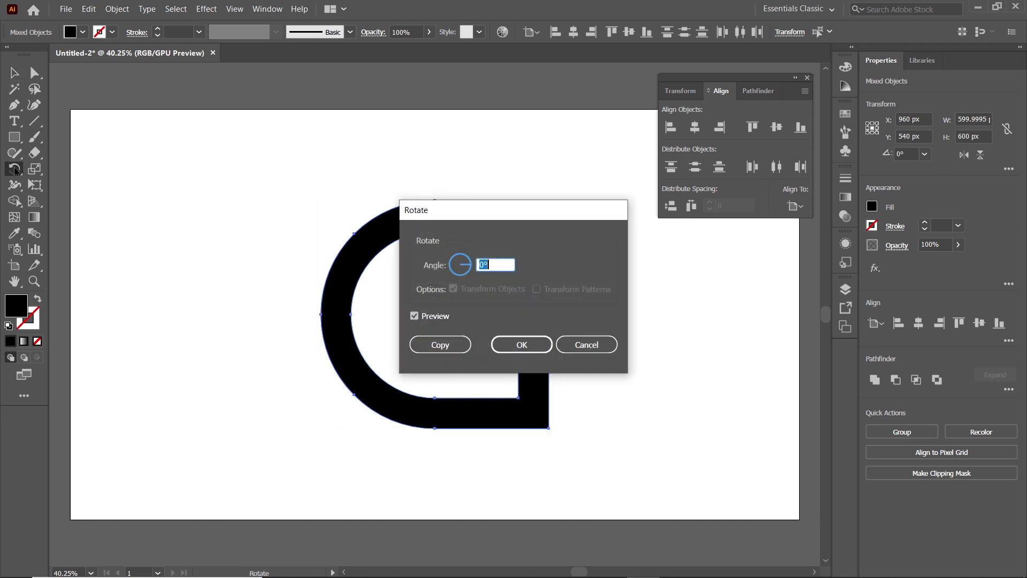
- Rotate the teardrop by -45° so its point faces straight down
{"action": "type", "text": "-45"}
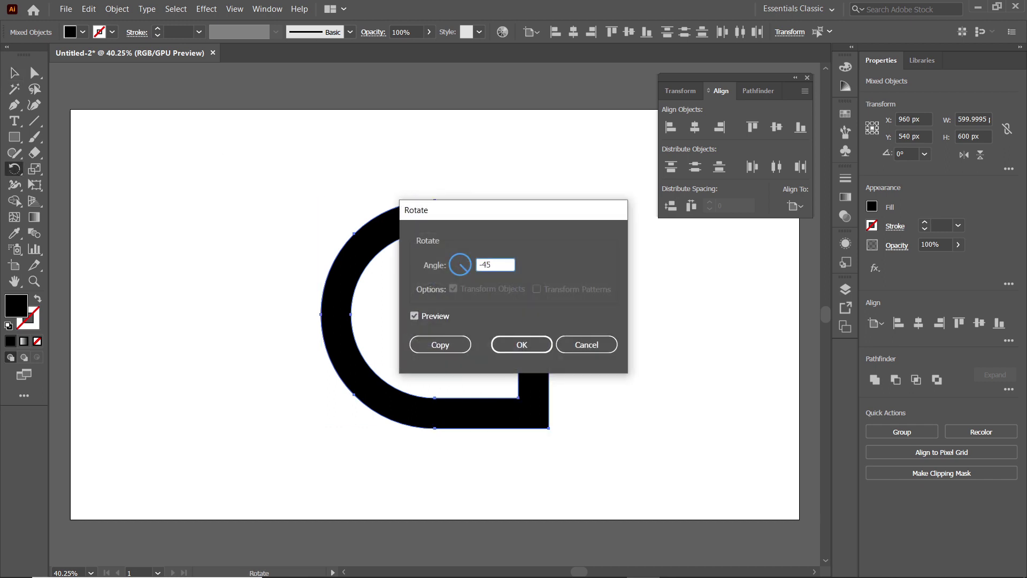
{"action": "left_click", "coordinate": [526, 347]}
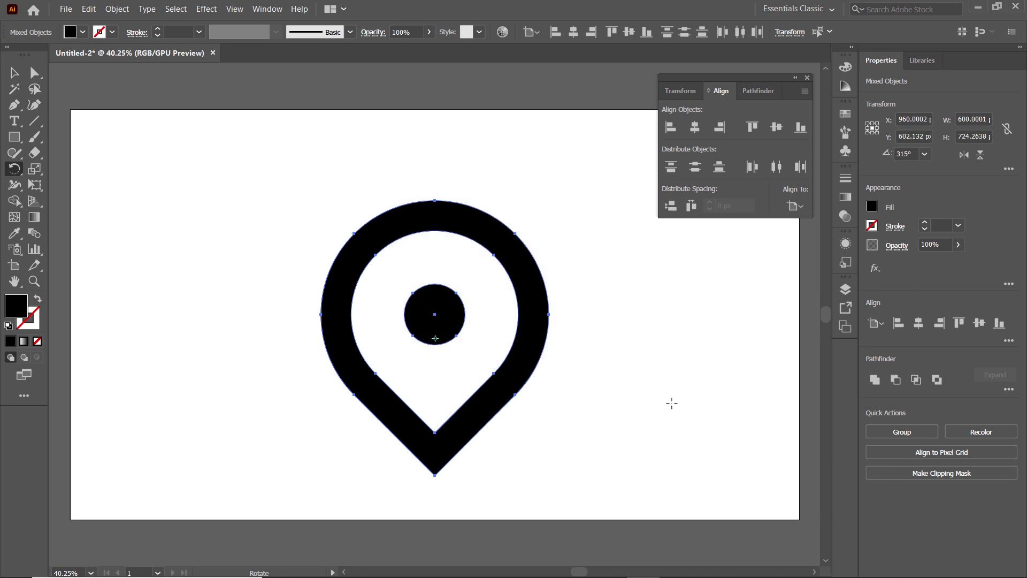
{"action": "left_click", "coordinate": [14, 137]}
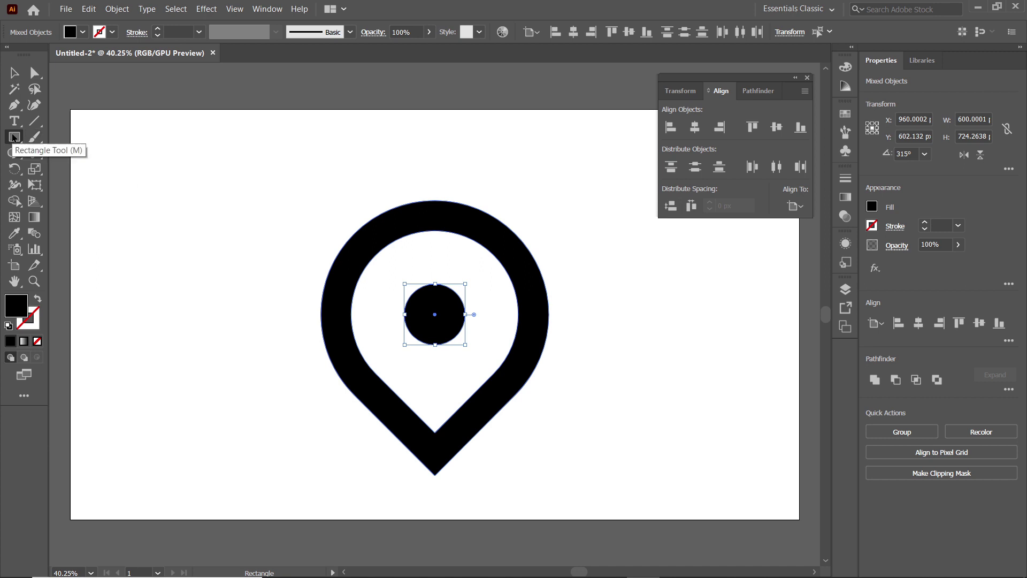
{"action": "left_click", "coordinate": [215, 188]}
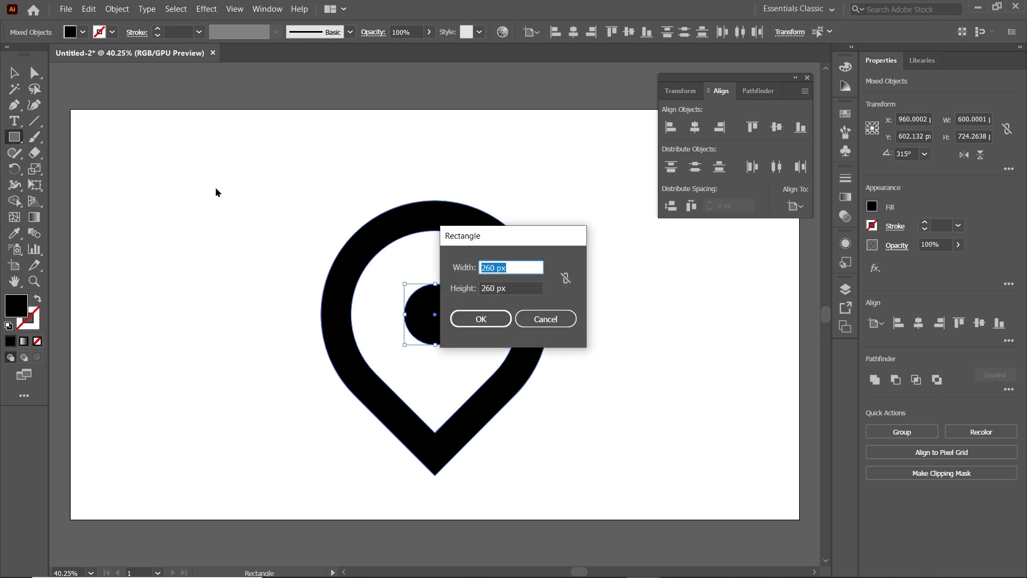
- Create a 310 × 80 px rectangle filled red
{"action": "type", "text": "310"}
{"action": "key", "text": "Tab"}
{"action": "type", "text": "80"}
{"action": "key", "text": "Return"}
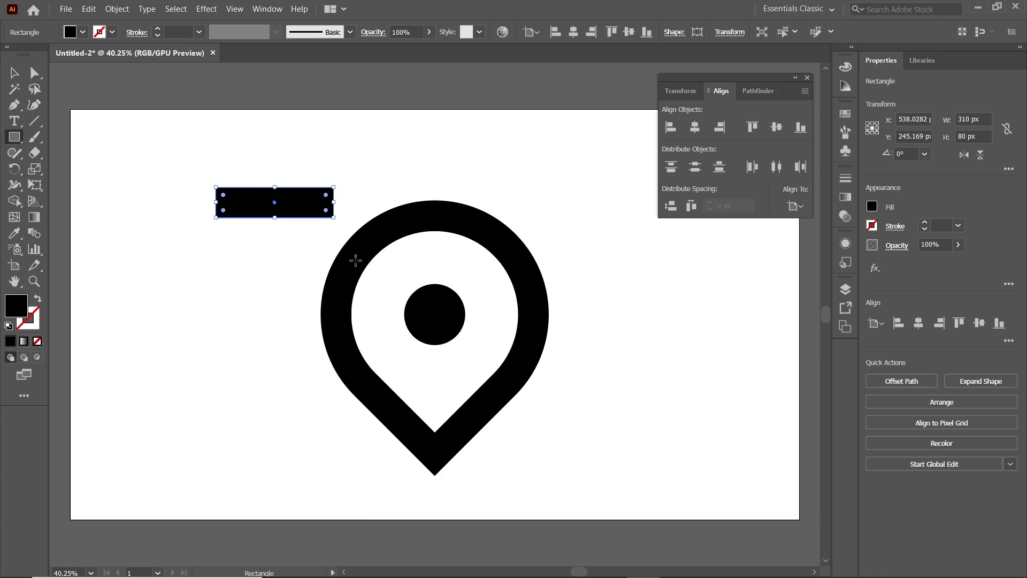
{"action": "left_click", "coordinate": [82, 32]}
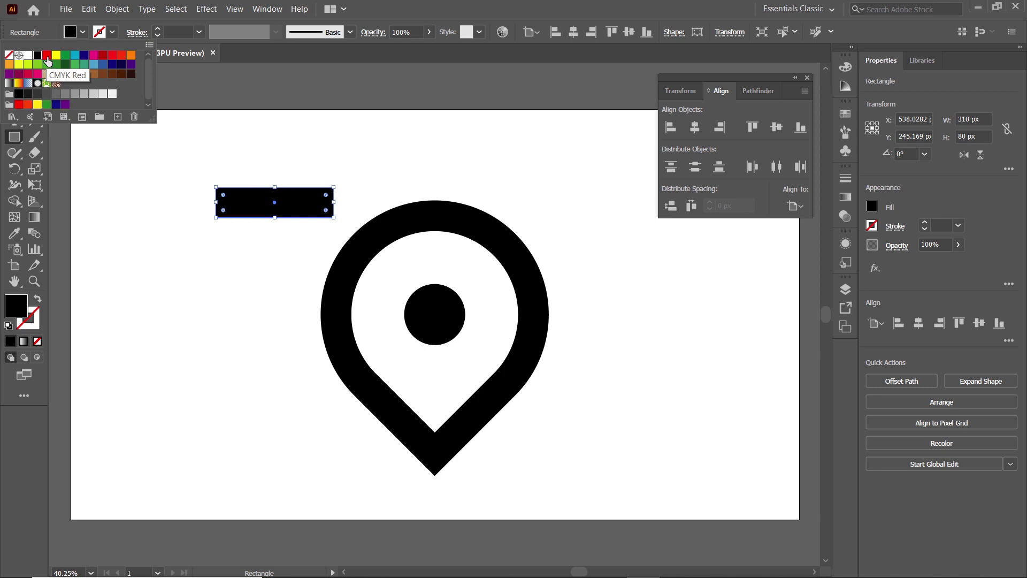
{"action": "left_click", "coordinate": [46, 56]}
{"action": "left_click", "coordinate": [225, 98]}
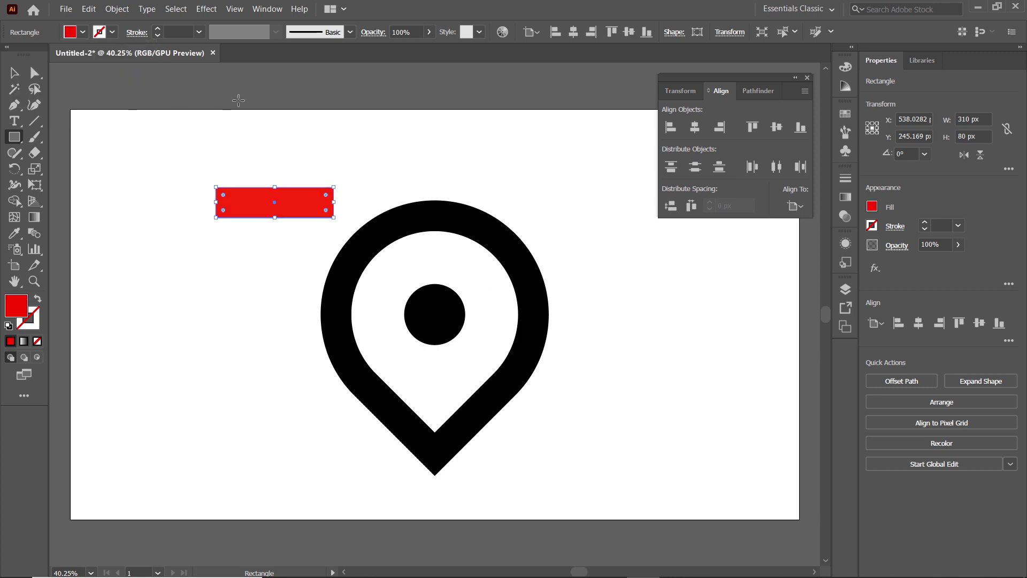
- Add a second red rectangle measuring 310 × 50 px
{"action": "left_click", "coordinate": [215, 255]}
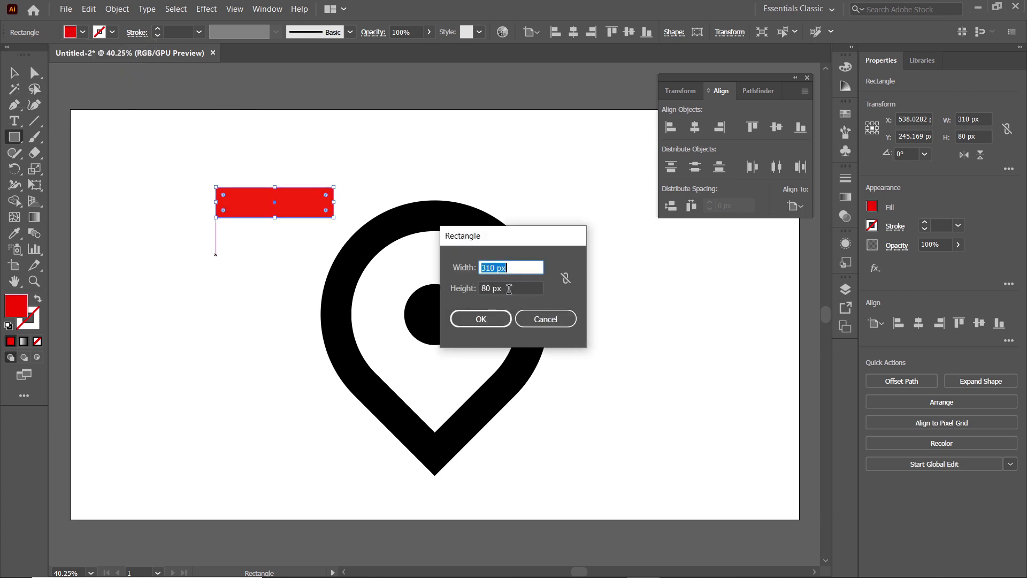
{"action": "key", "text": "Tab"}
{"action": "type", "text": "50"}
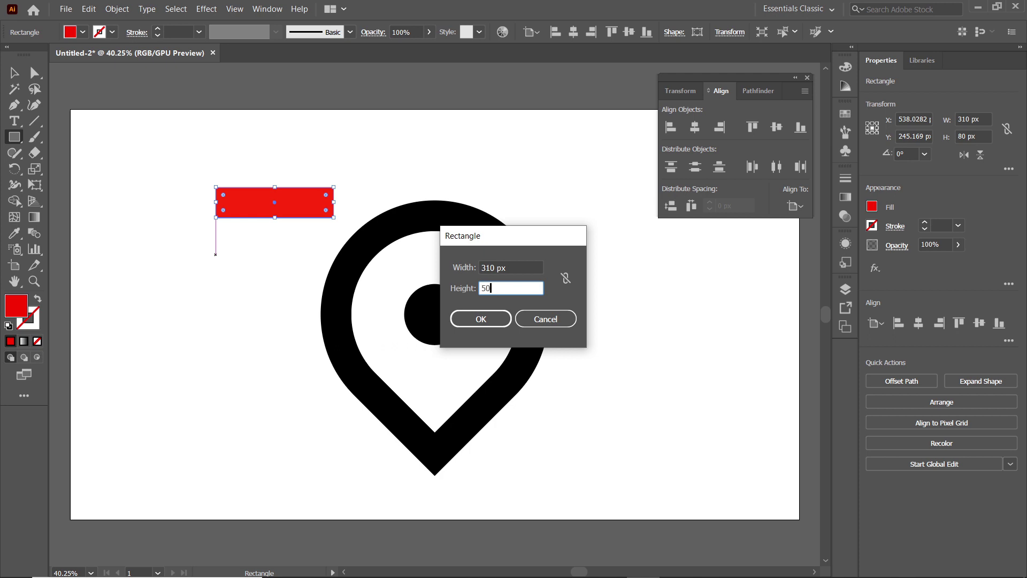
{"action": "key", "text": "Return"}
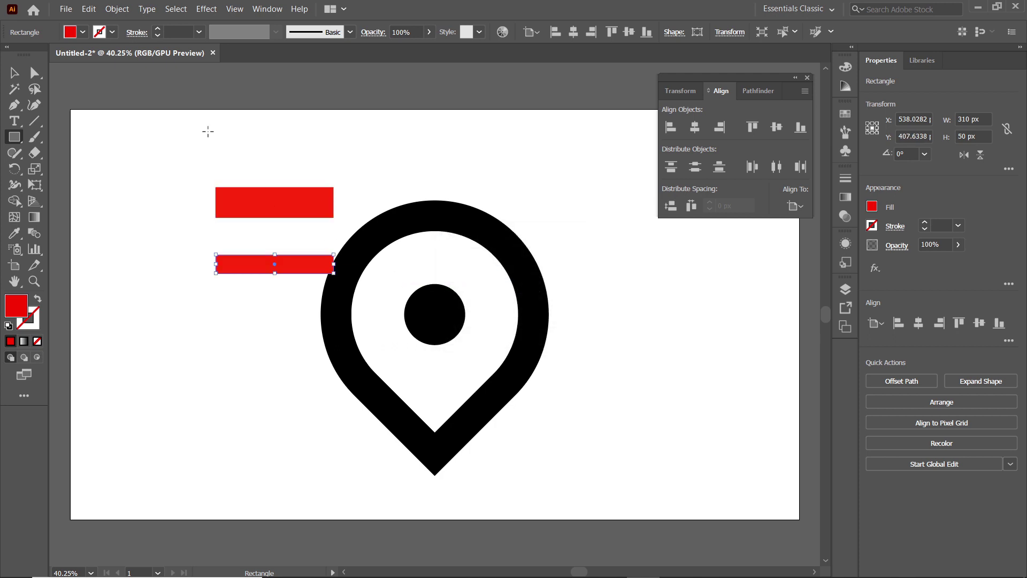
- Fill the thinner bar indigo, stack it under the red bar, and shift both left
{"action": "left_click", "coordinate": [83, 33]}
{"action": "left_click", "coordinate": [83, 56]}
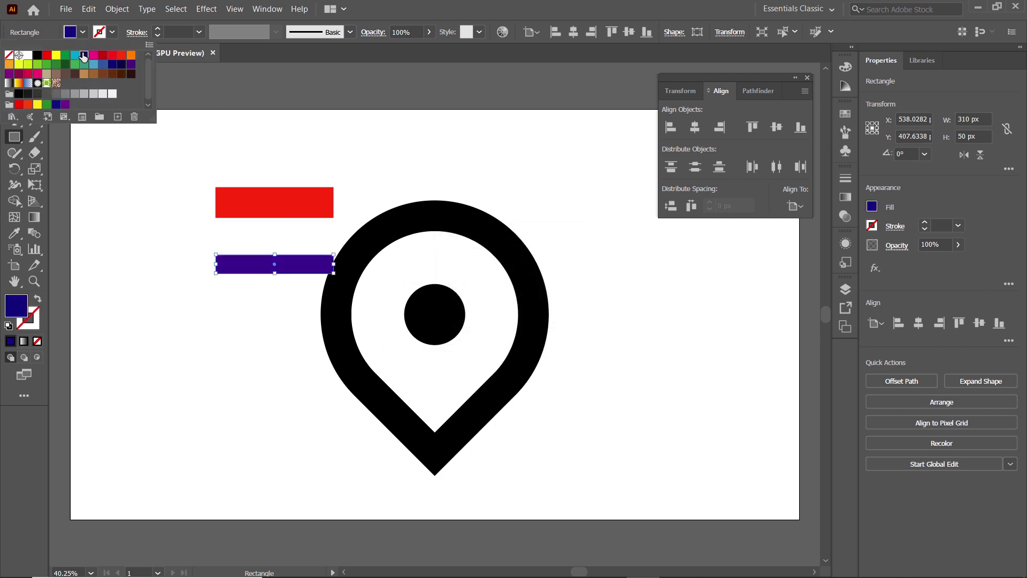
{"action": "left_click", "coordinate": [14, 73]}
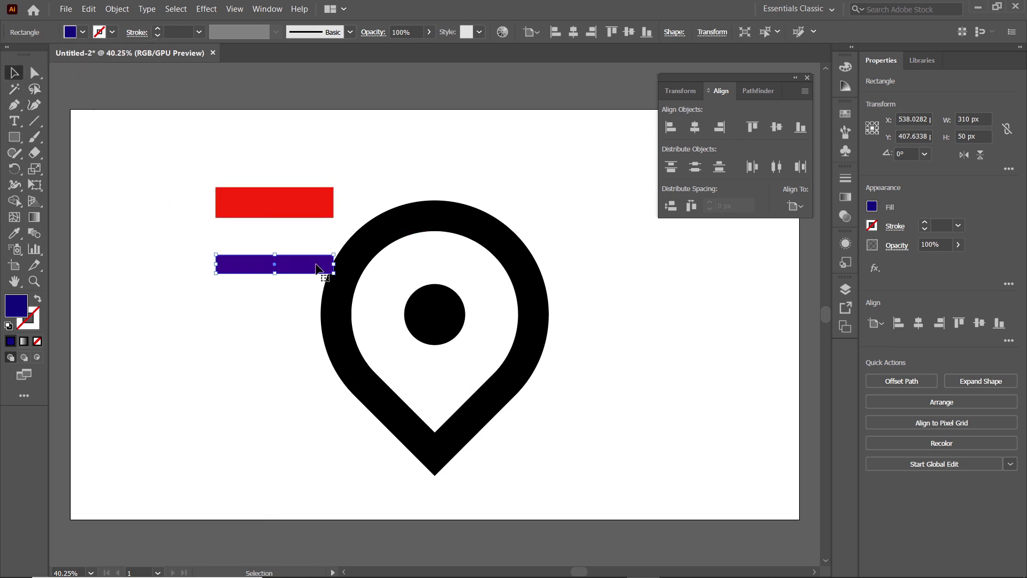
{"action": "left_click_drag", "start_coordinate": [314, 267], "coordinate": [314, 228]}
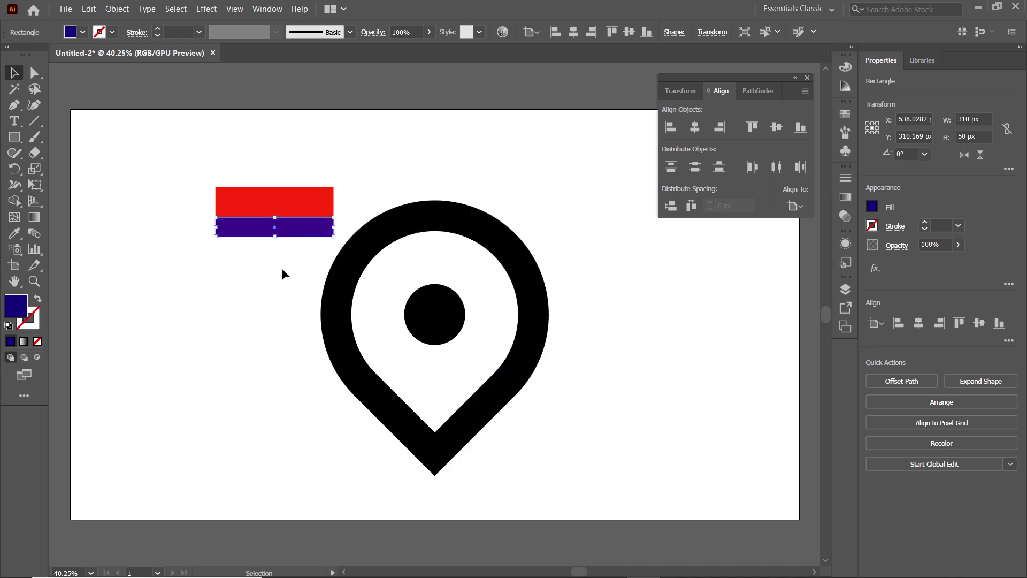
{"action": "left_click_drag", "start_coordinate": [194, 169], "coordinate": [293, 265]}
{"action": "left_click_drag", "start_coordinate": [308, 209], "coordinate": [214, 279]}
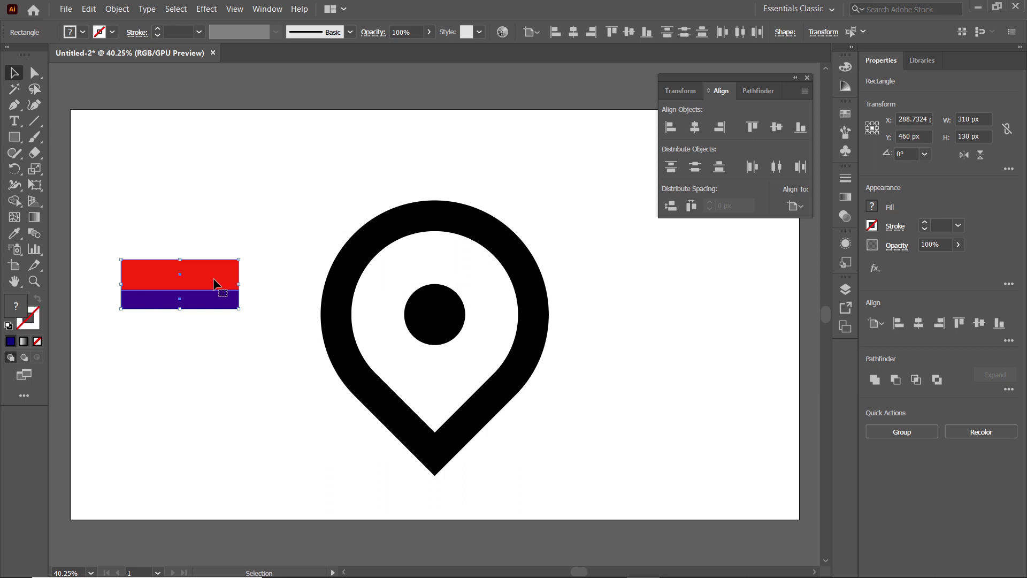
{"action": "left_click", "coordinate": [297, 230]}
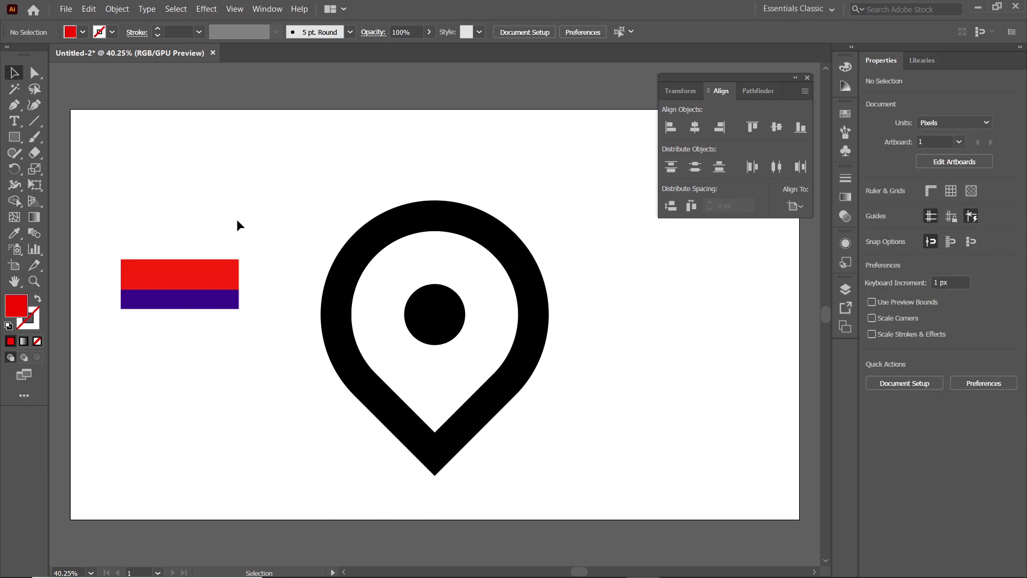
- Create a red 180 × 80 px bar and place it under the wide bar's right end
{"action": "left_click", "coordinate": [16, 138]}
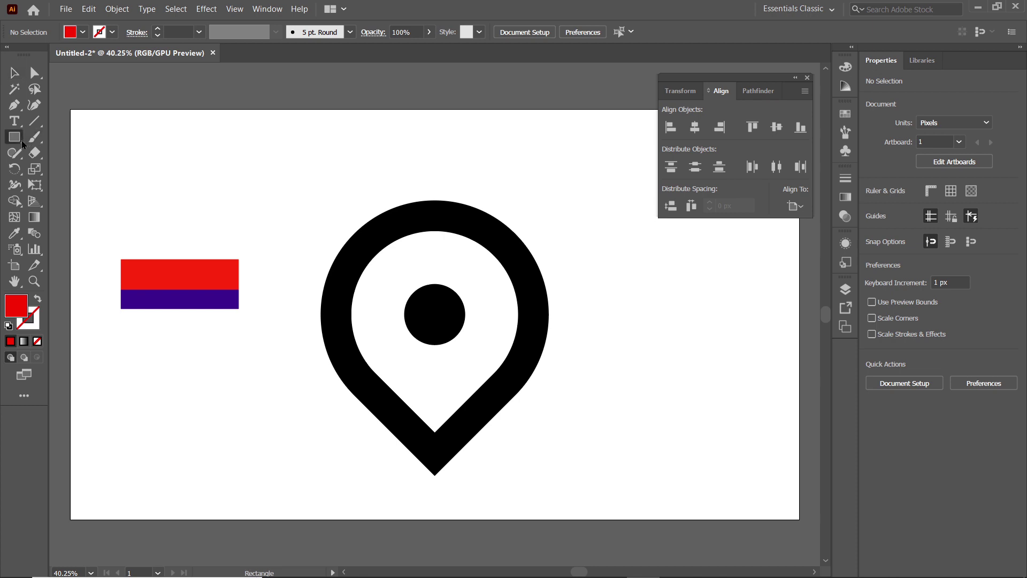
{"action": "left_click", "coordinate": [276, 176]}
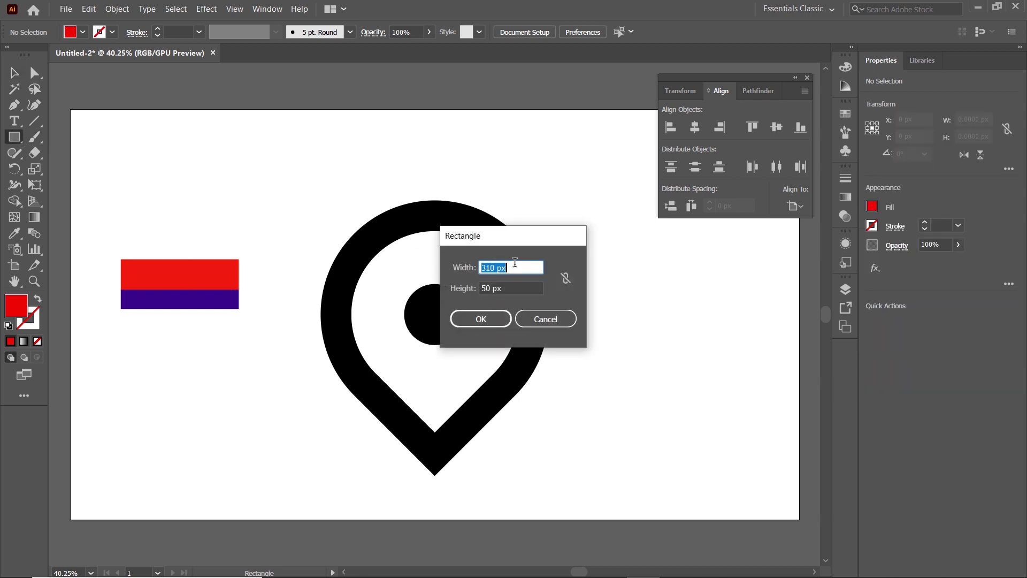
{"action": "type", "text": "180"}
{"action": "key", "text": "Tab"}
{"action": "type", "text": "80"}
{"action": "left_click", "coordinate": [481, 319]}
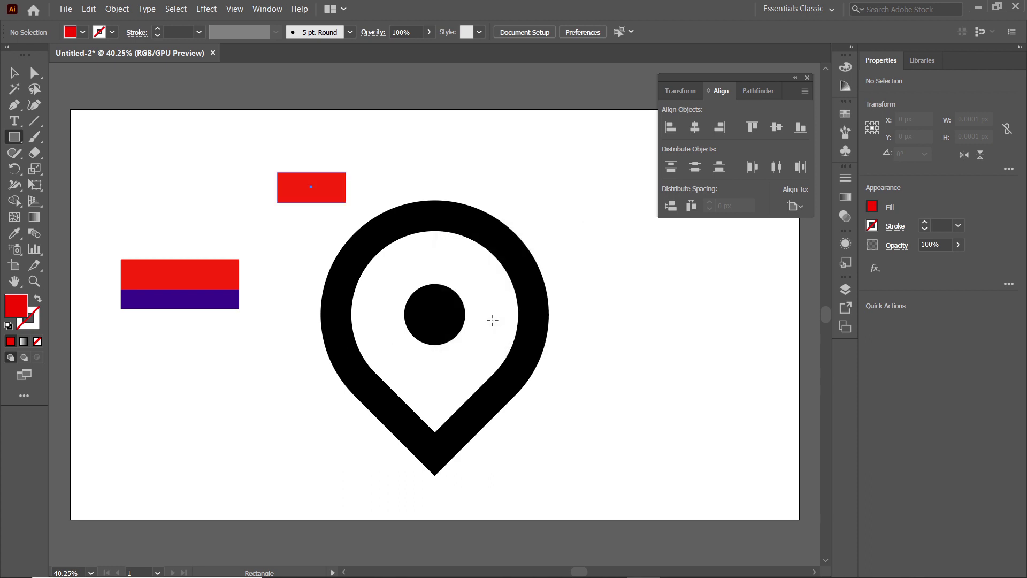
{"action": "left_click", "coordinate": [14, 74]}
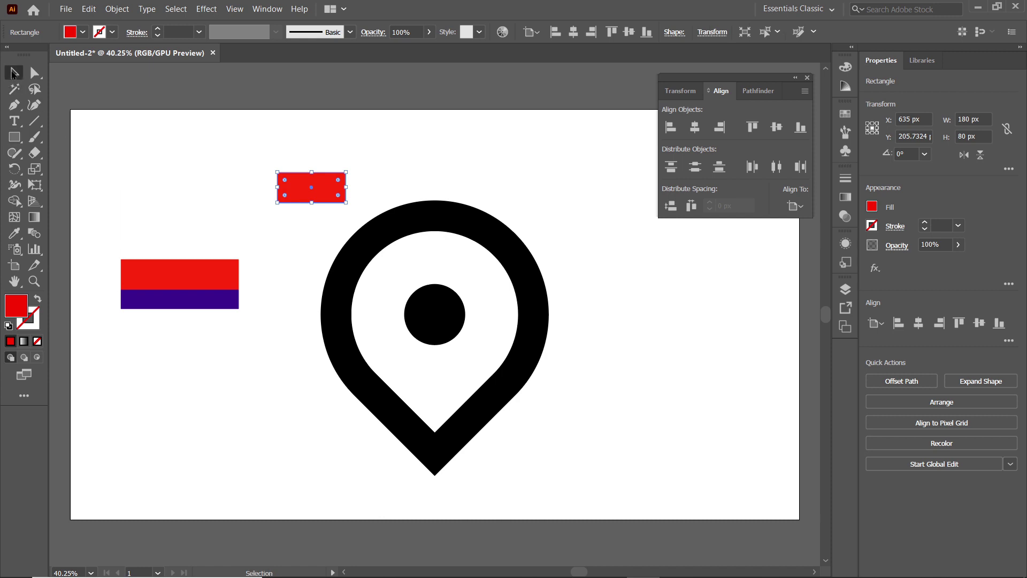
{"action": "left_click_drag", "start_coordinate": [327, 182], "coordinate": [224, 317]}
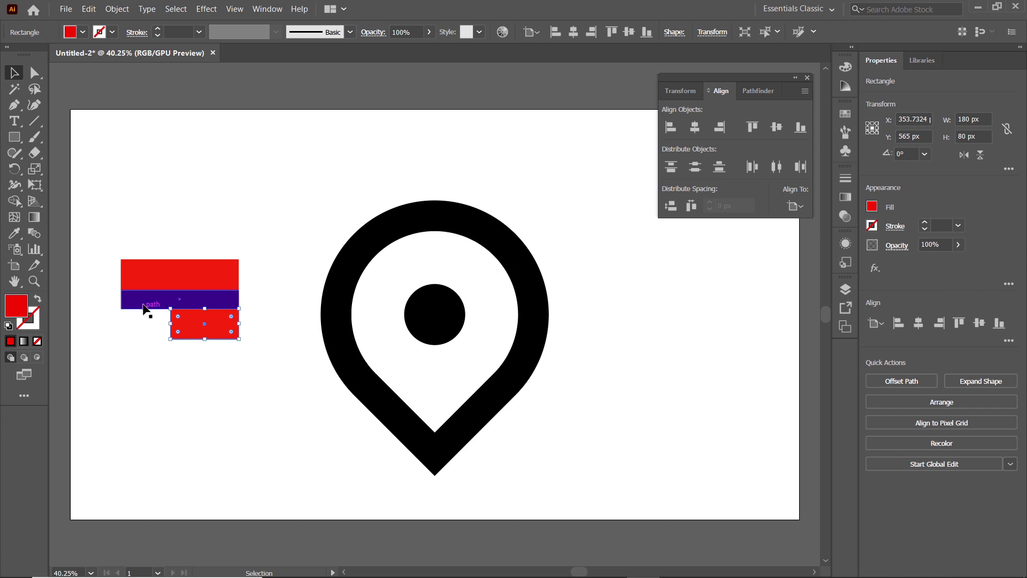
- Move the indigo bar aside and group the two red bars
{"action": "left_click_drag", "start_coordinate": [147, 305], "coordinate": [111, 155]}
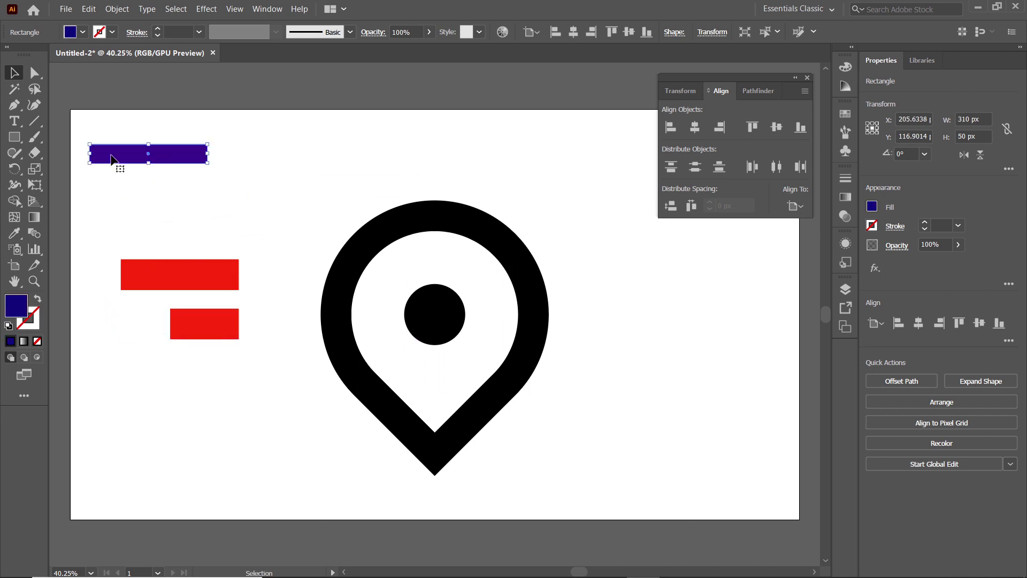
{"action": "left_click_drag", "start_coordinate": [237, 351], "coordinate": [214, 278]}
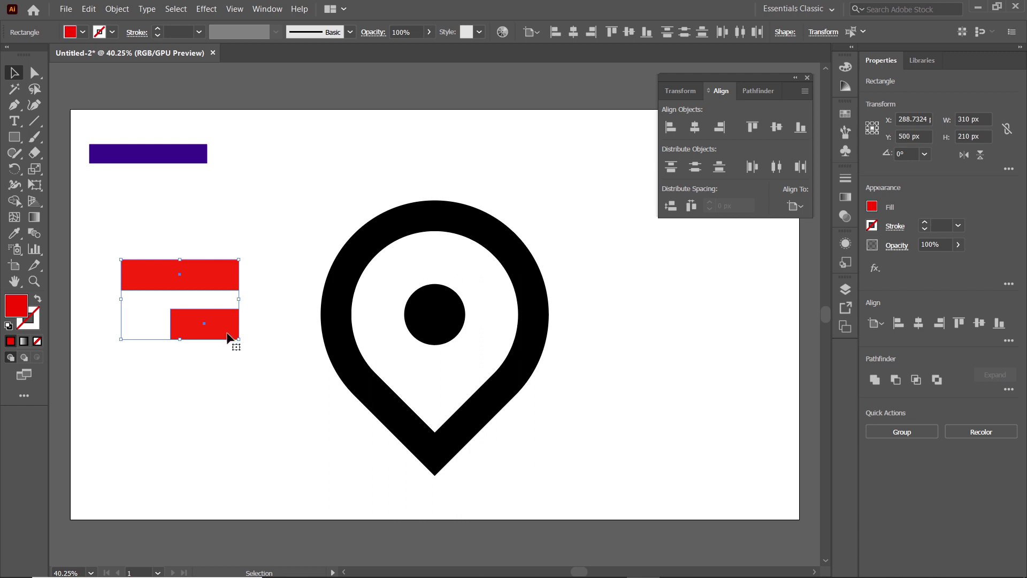
{"action": "right_click", "coordinate": [228, 332]}
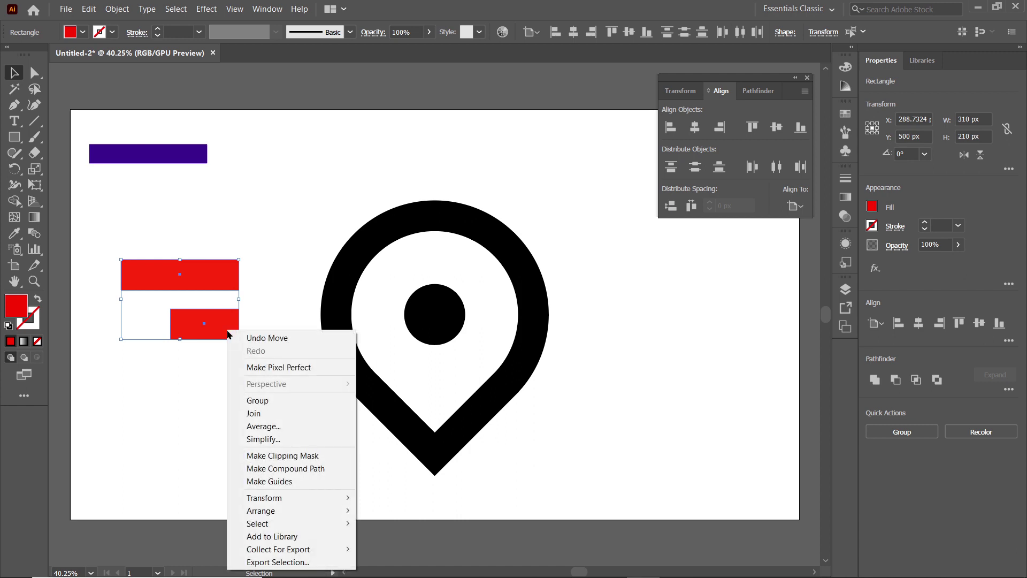
{"action": "left_click", "coordinate": [269, 400]}
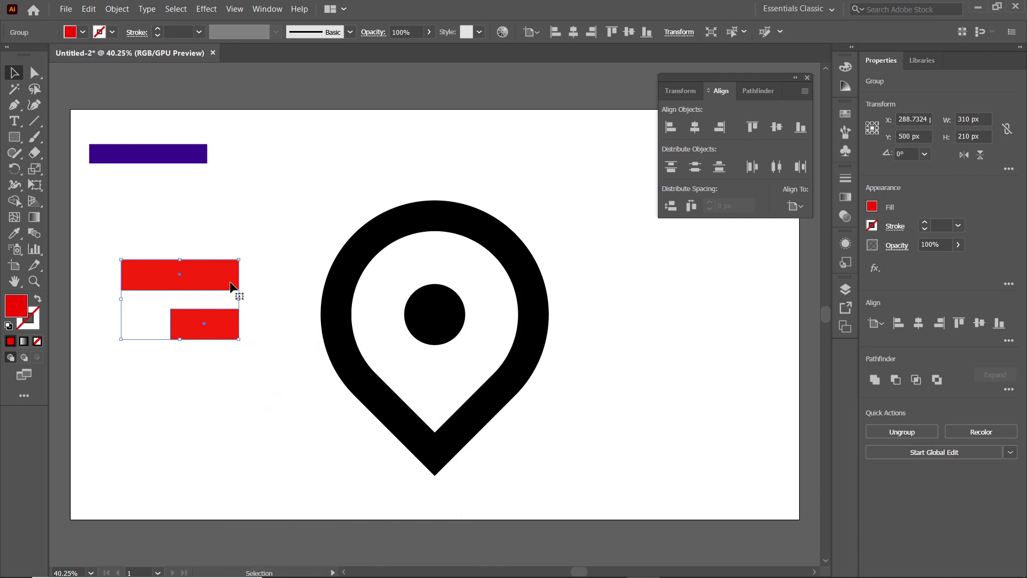
- Move the red bar group beside the pin, copy it right, and reflect the copy vertically
{"action": "left_click_drag", "start_coordinate": [232, 284], "coordinate": [311, 288]}
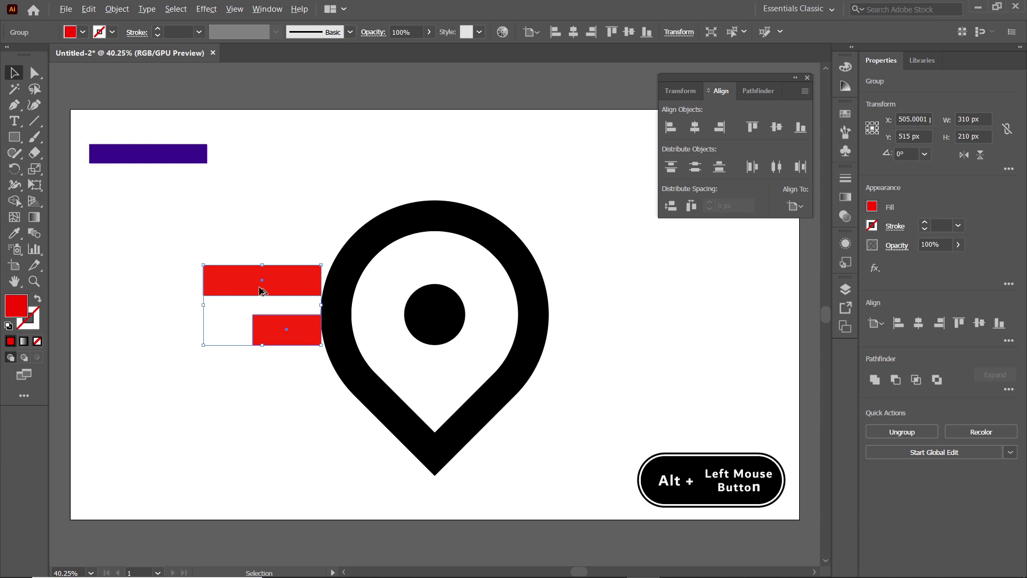
{"action": "left_click_drag", "start_coordinate": [224, 282], "coordinate": [584, 282]}
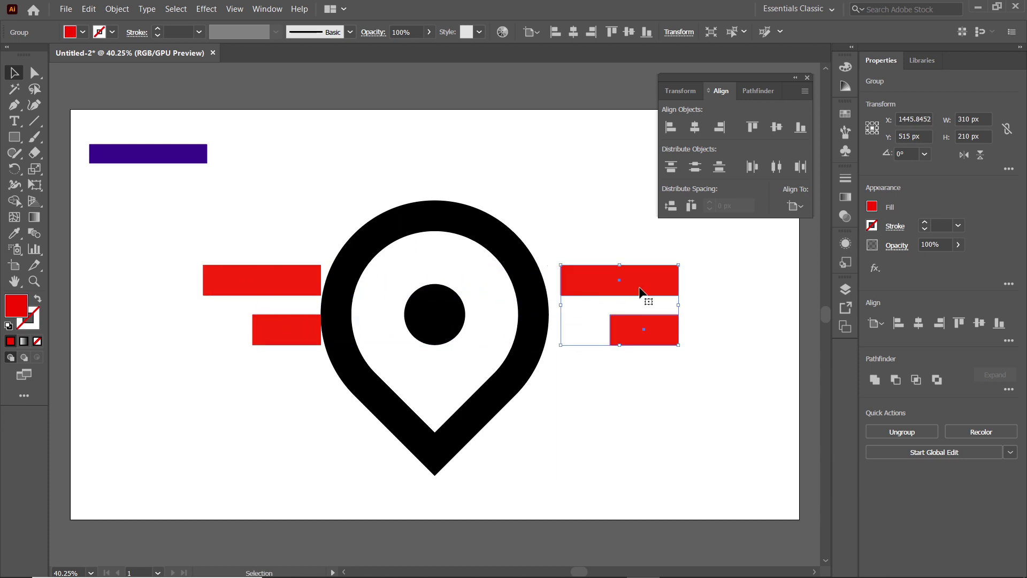
{"action": "left_click_drag", "start_coordinate": [14, 168], "coordinate": [60, 187]}
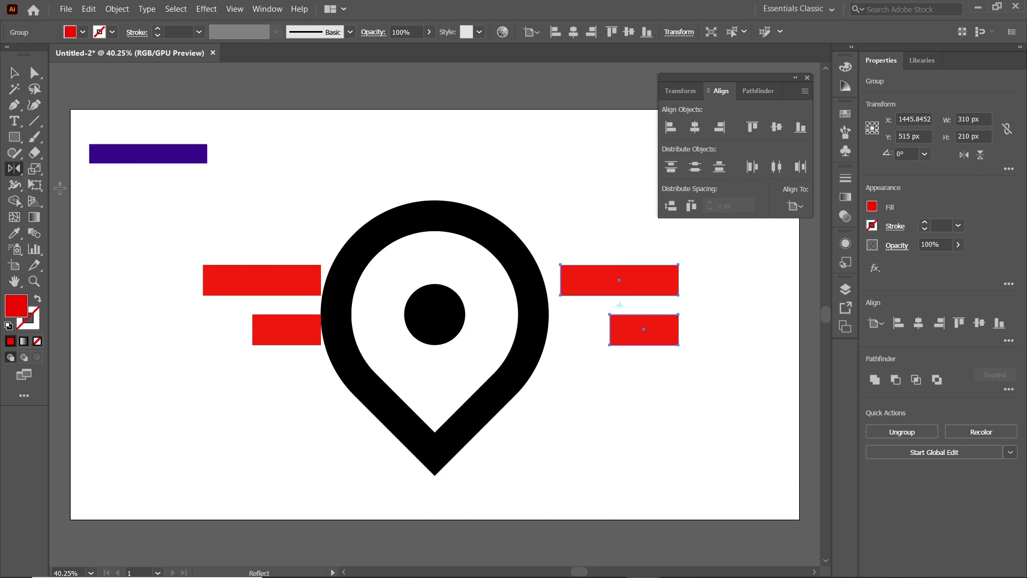
{"action": "double_click", "coordinate": [13, 170]}
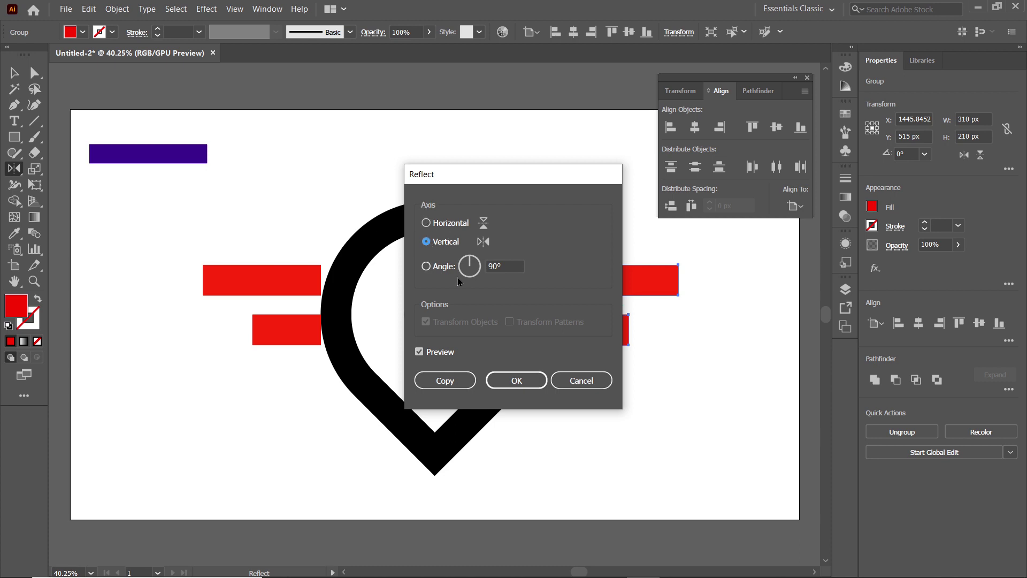
{"action": "left_click", "coordinate": [518, 379]}
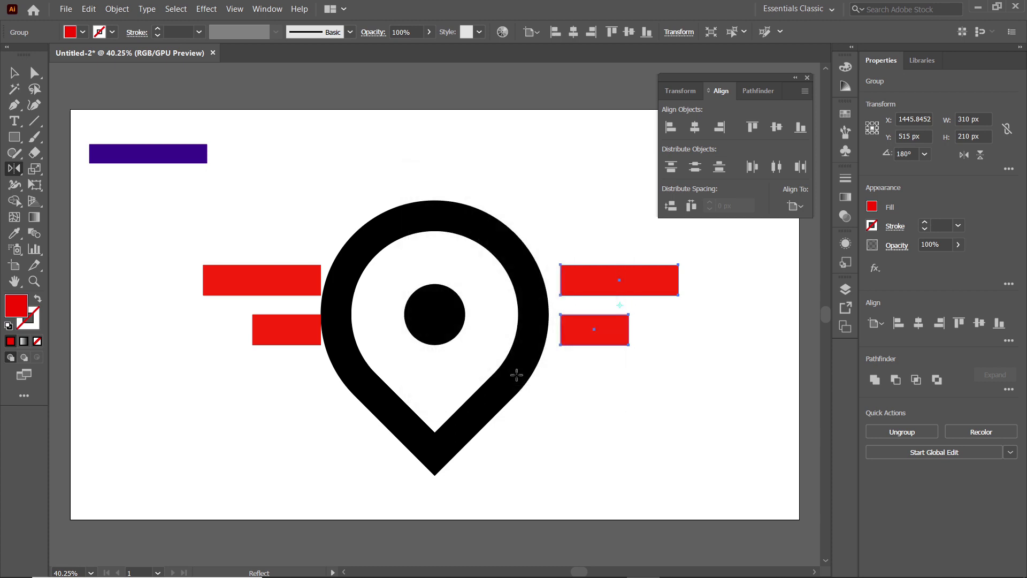
{"action": "left_click", "coordinate": [14, 73]}
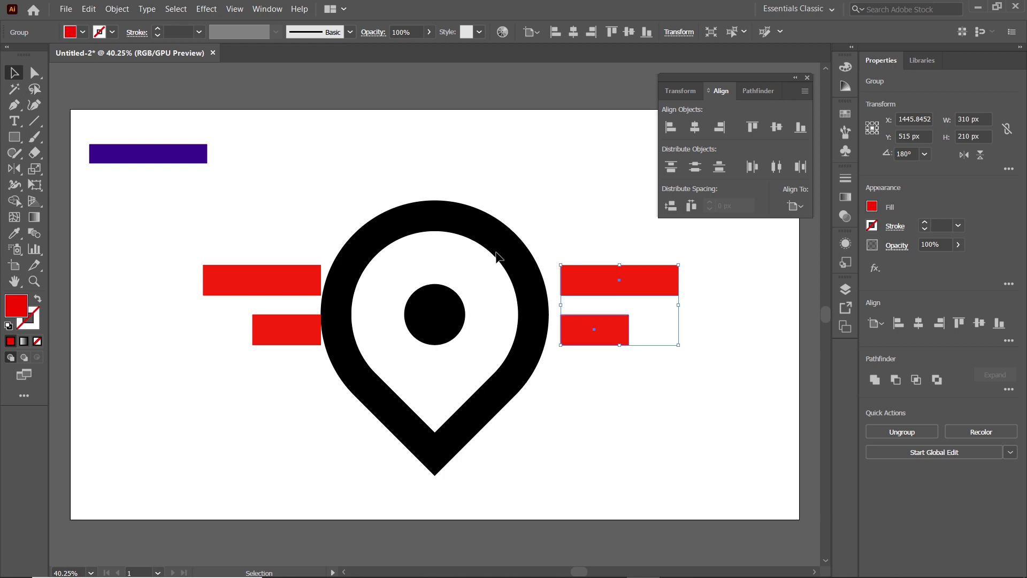
{"action": "left_click_drag", "start_coordinate": [573, 278], "coordinate": [560, 279]}
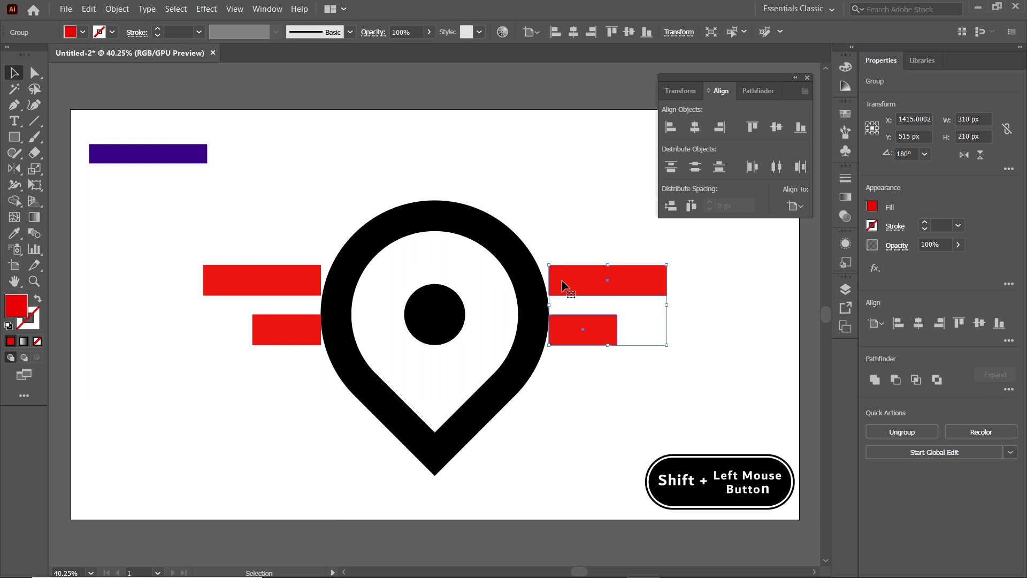
- Top-align both red bar groups to the black centre dot as key object
{"action": "left_click", "coordinate": [276, 269], "text": "shift"}
{"action": "left_click", "coordinate": [448, 325], "text": "shift"}
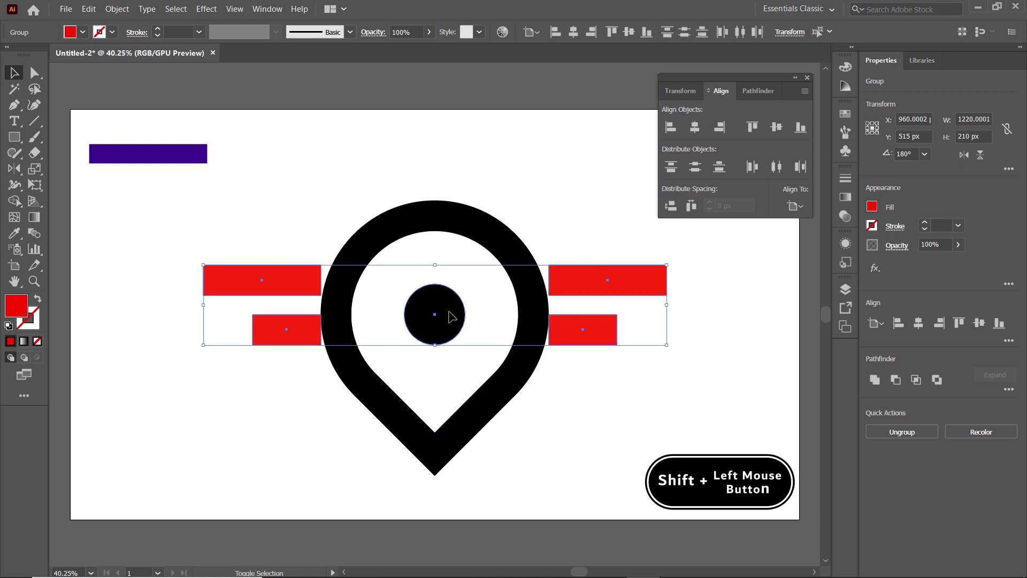
{"action": "left_click", "coordinate": [797, 205]}
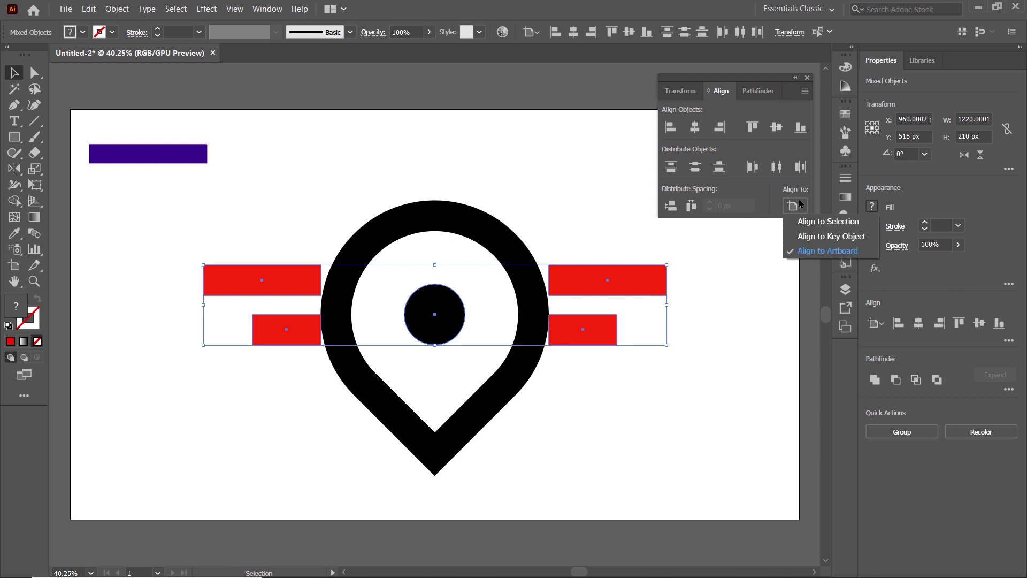
{"action": "left_click", "coordinate": [805, 237]}
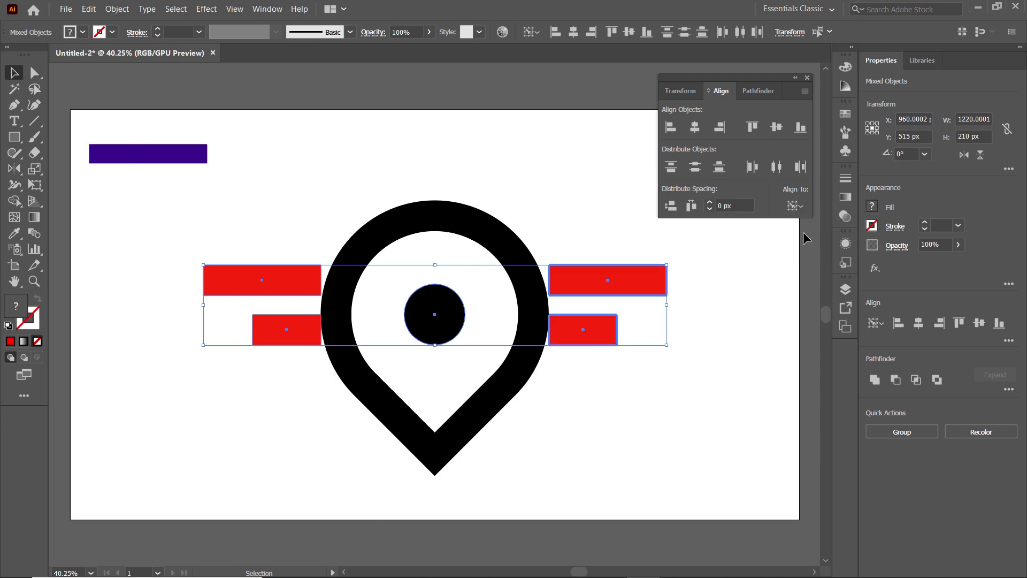
{"action": "left_click", "coordinate": [438, 300]}
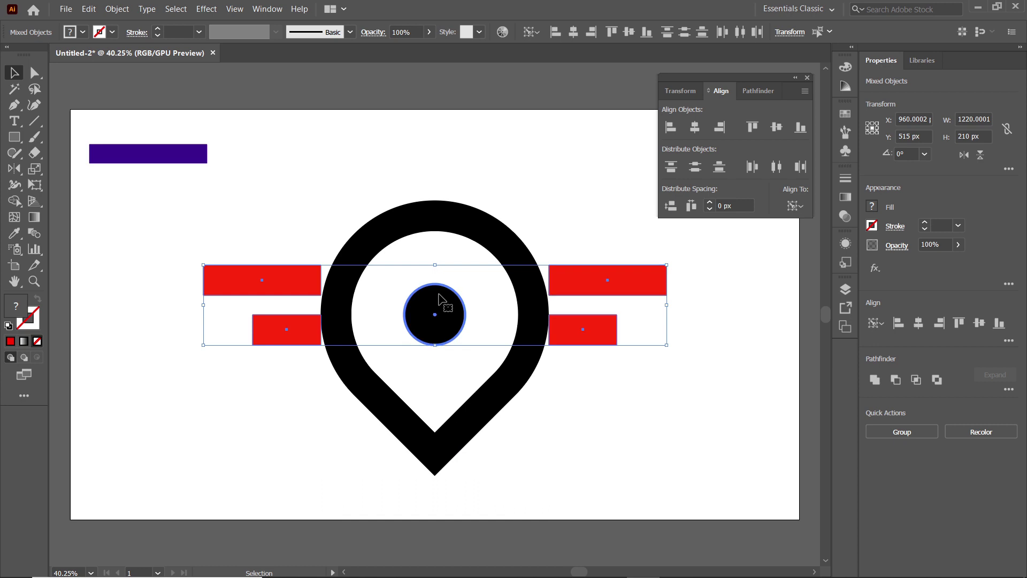
{"action": "left_click", "coordinate": [747, 125]}
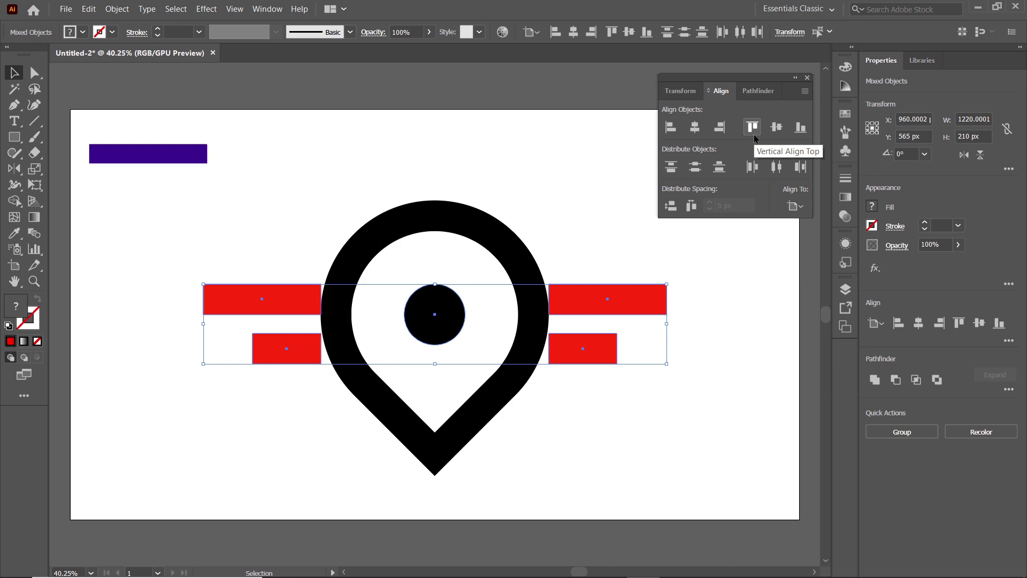
{"action": "left_click", "coordinate": [579, 186]}
{"action": "left_click", "coordinate": [588, 299]}
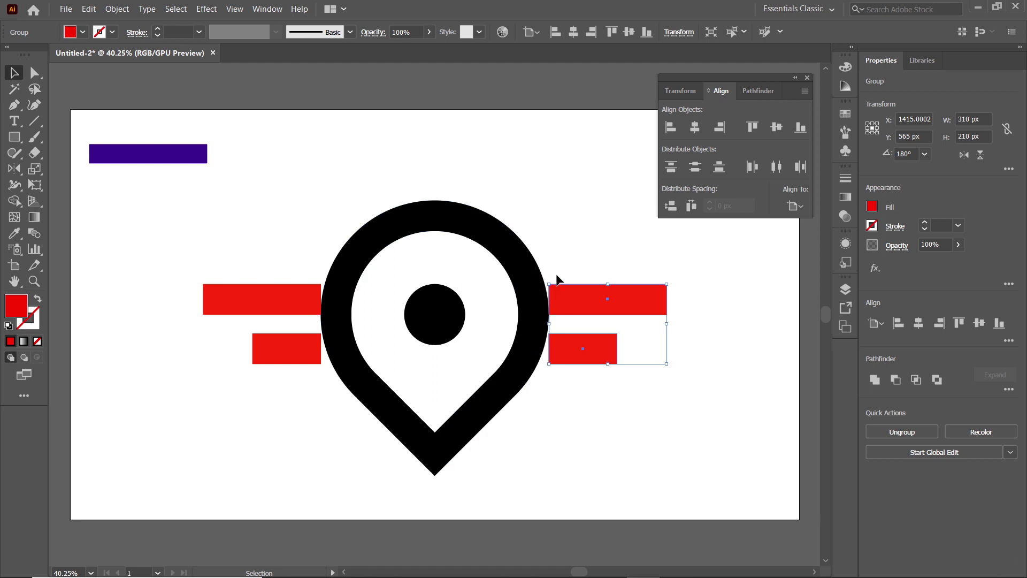
- Stretch the right and left red wing pairs inward so both reach into the pin ring
{"action": "left_click_drag", "start_coordinate": [550, 323], "coordinate": [533, 323]}
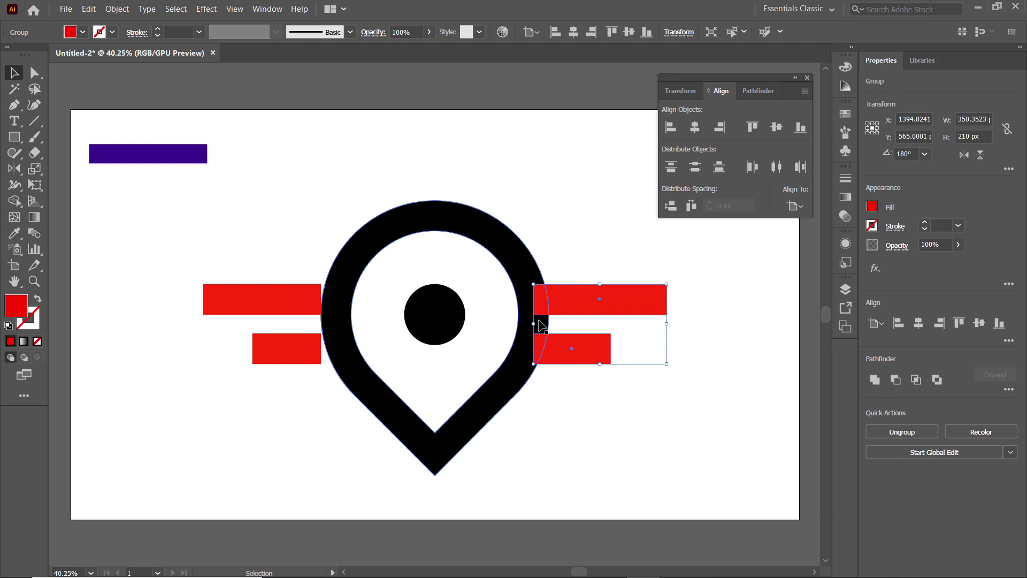
{"action": "left_click", "coordinate": [282, 297]}
{"action": "left_click_drag", "start_coordinate": [322, 324], "coordinate": [341, 323]}
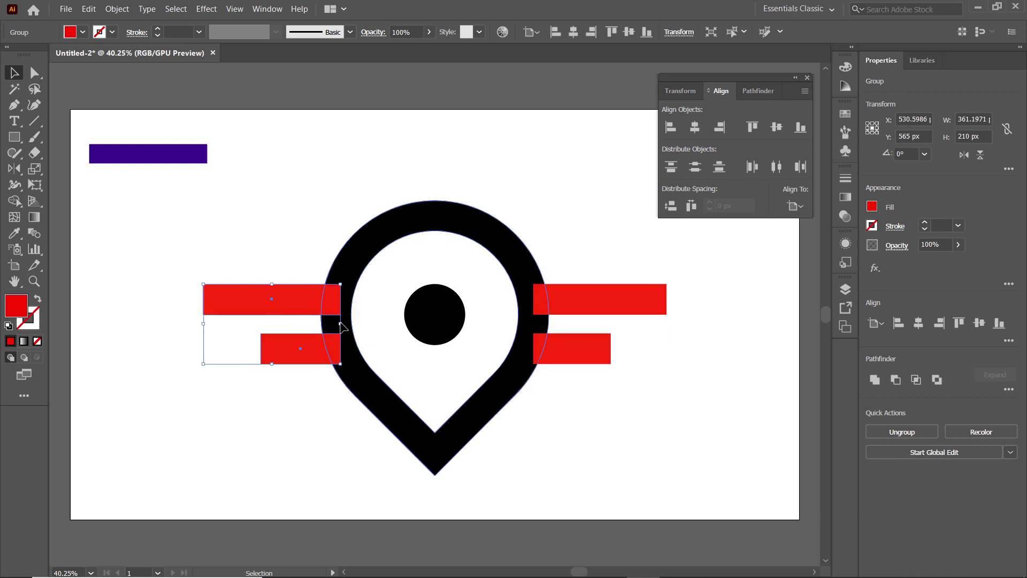
- Ungroup both wing pairs into separate rectangles and move the purple bar just below the lower wings
{"action": "right_click", "coordinate": [274, 352]}
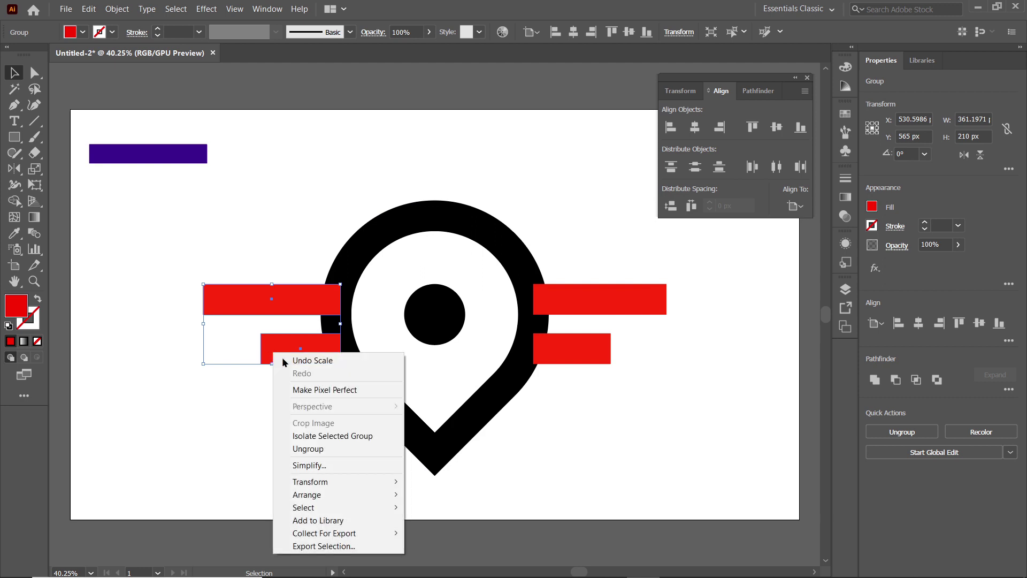
{"action": "left_click", "coordinate": [308, 449]}
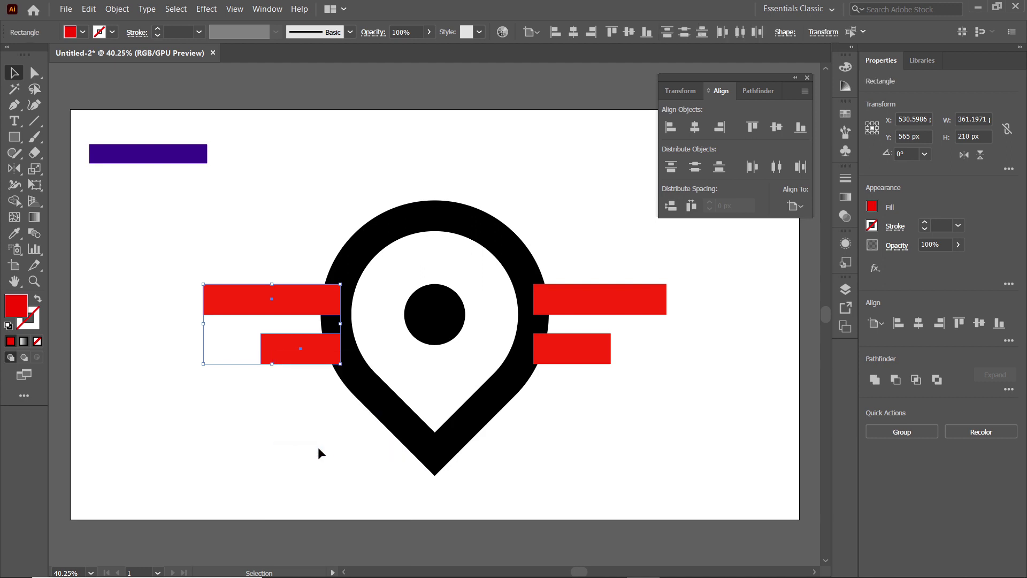
{"action": "left_click", "coordinate": [568, 347]}
{"action": "right_click", "coordinate": [581, 340]}
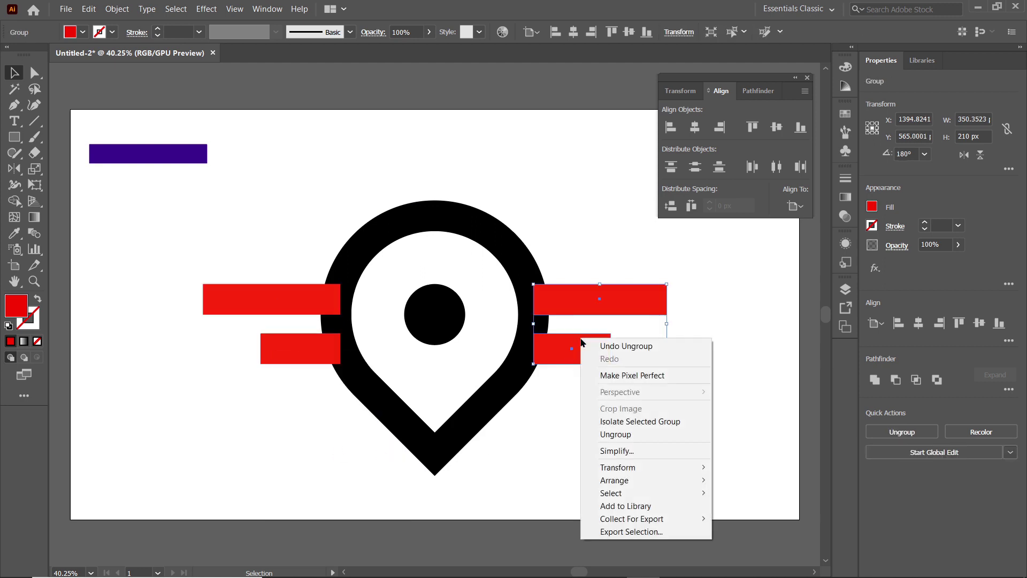
{"action": "left_click", "coordinate": [624, 433]}
{"action": "left_click_drag", "start_coordinate": [103, 158], "coordinate": [273, 376]}
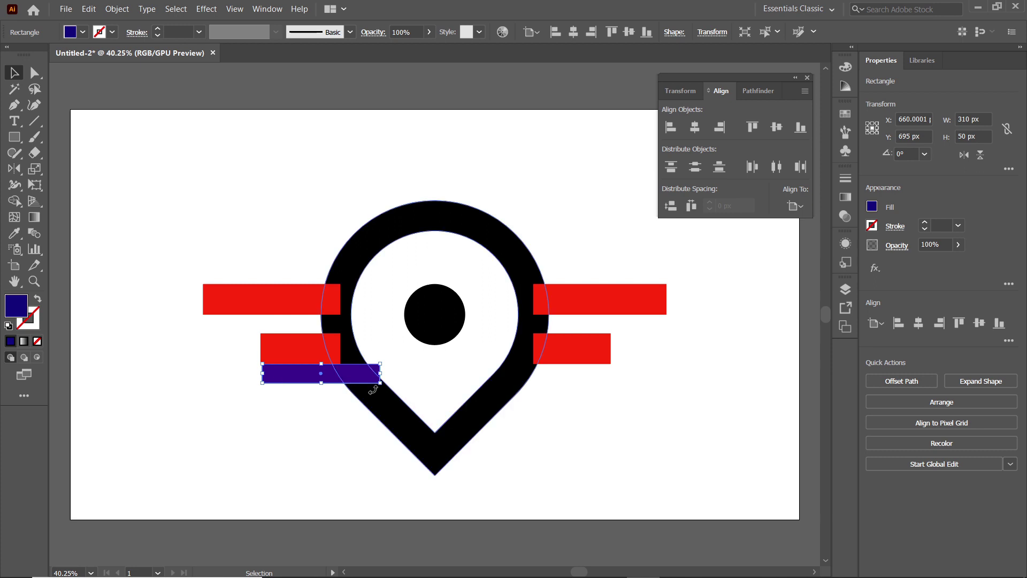
- Widen the purple bar across the pin and subtract it with Pathfinder Minus Front to detach the V point
{"action": "left_click_drag", "start_coordinate": [383, 373], "coordinate": [582, 375]}
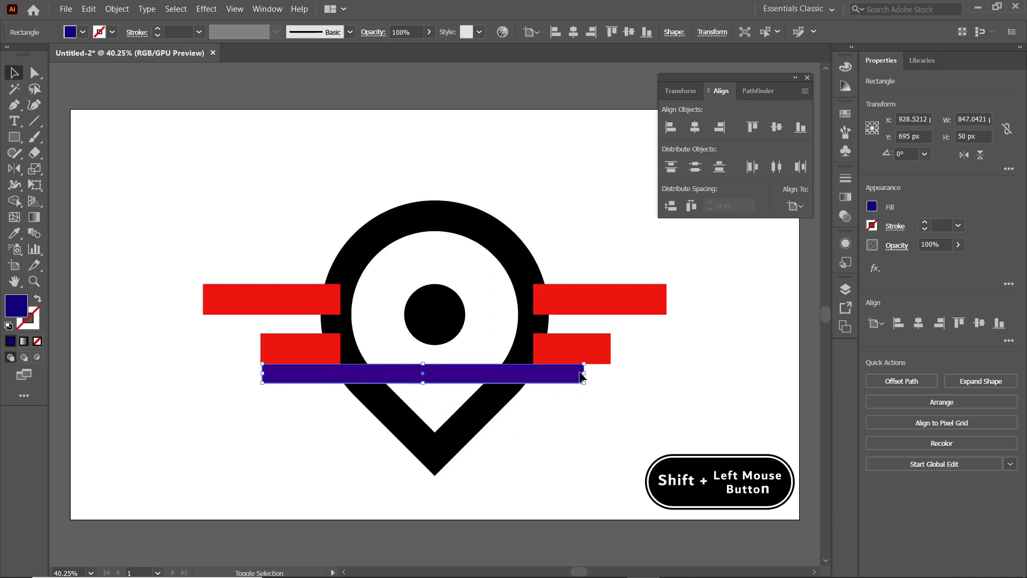
{"action": "left_click", "coordinate": [465, 429], "text": "shift"}
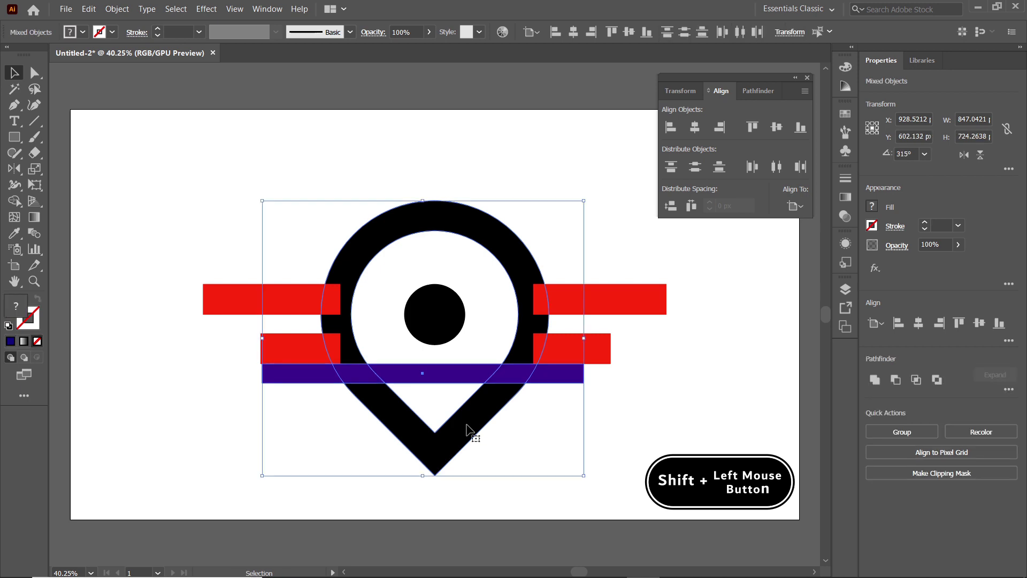
{"action": "left_click", "coordinate": [754, 92]}
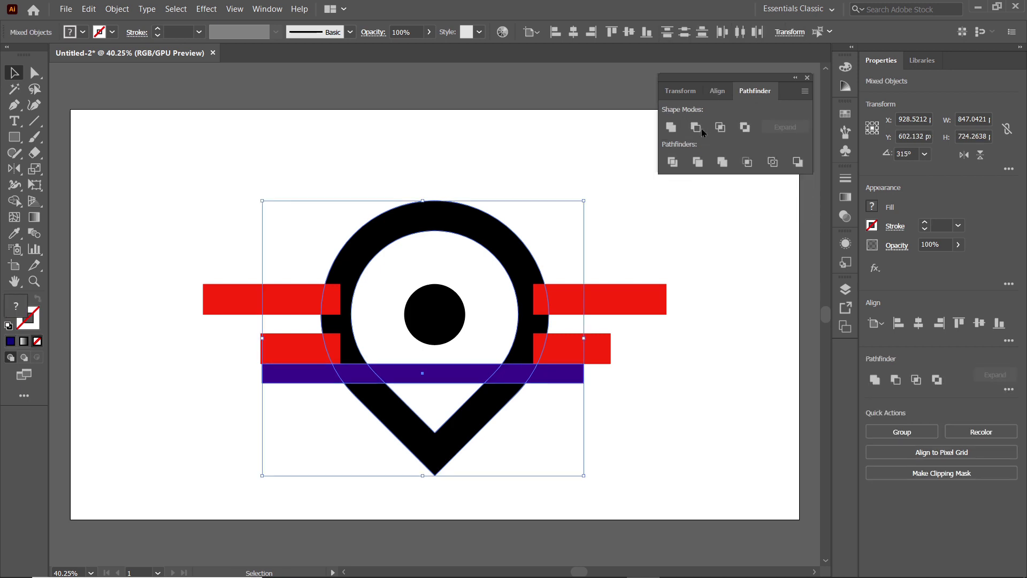
{"action": "left_click", "coordinate": [695, 128]}
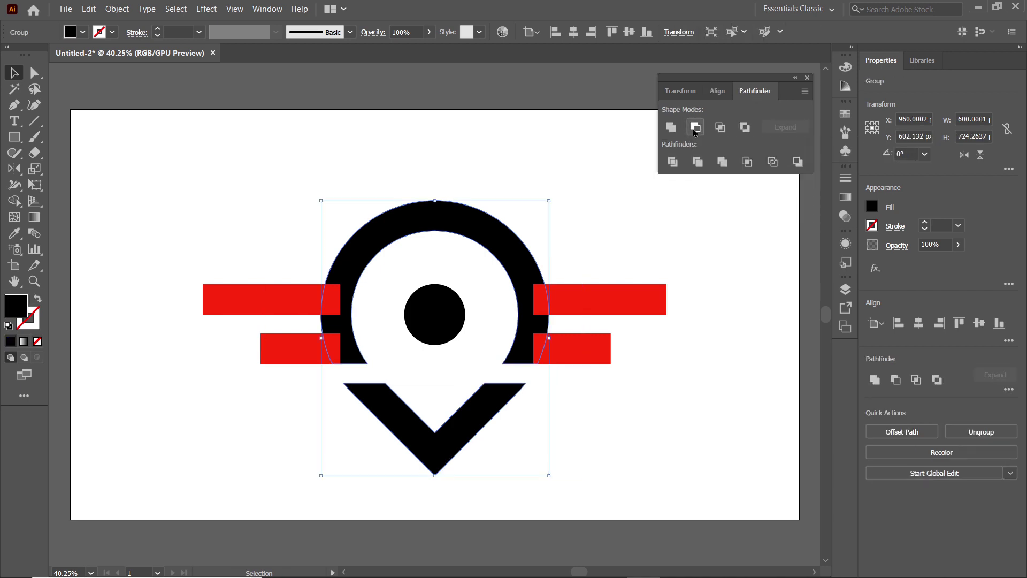
- Unite the ring, dot, V point and all four red bars into one shape
{"action": "left_click_drag", "start_coordinate": [263, 166], "coordinate": [604, 475]}
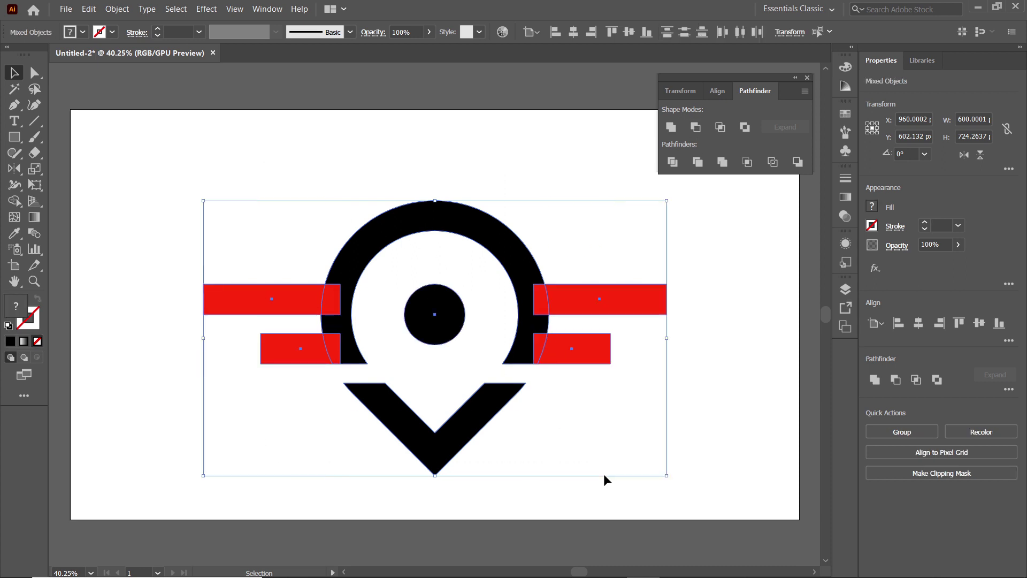
{"action": "left_click", "coordinate": [671, 128]}
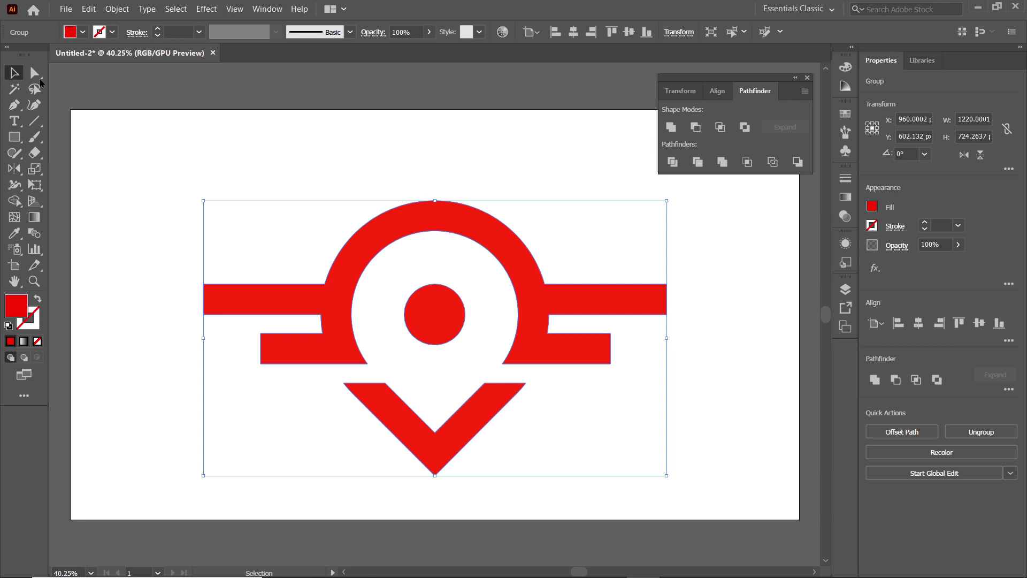
{"action": "left_click", "coordinate": [36, 75]}
- Round the V point's inner corner into a large arc
{"action": "left_click_drag", "start_coordinate": [420, 398], "coordinate": [455, 441]}
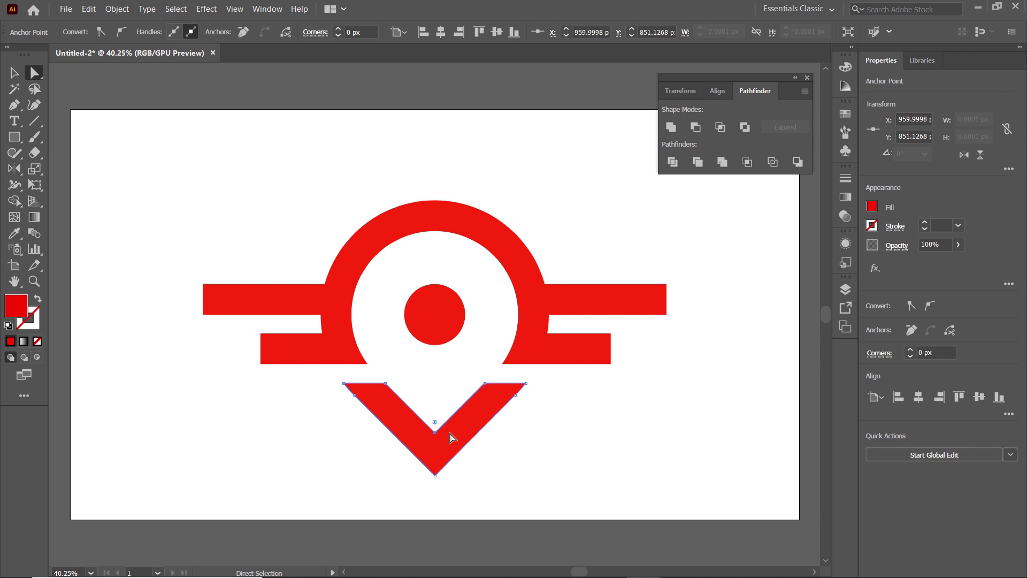
{"action": "left_click_drag", "start_coordinate": [435, 426], "coordinate": [436, 316]}
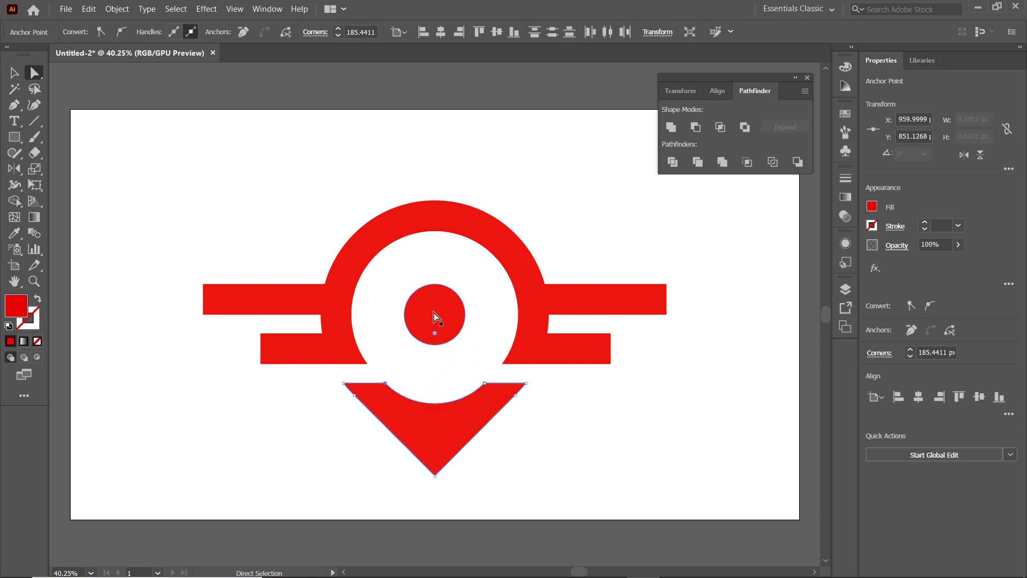
{"action": "left_click", "coordinate": [611, 306]}
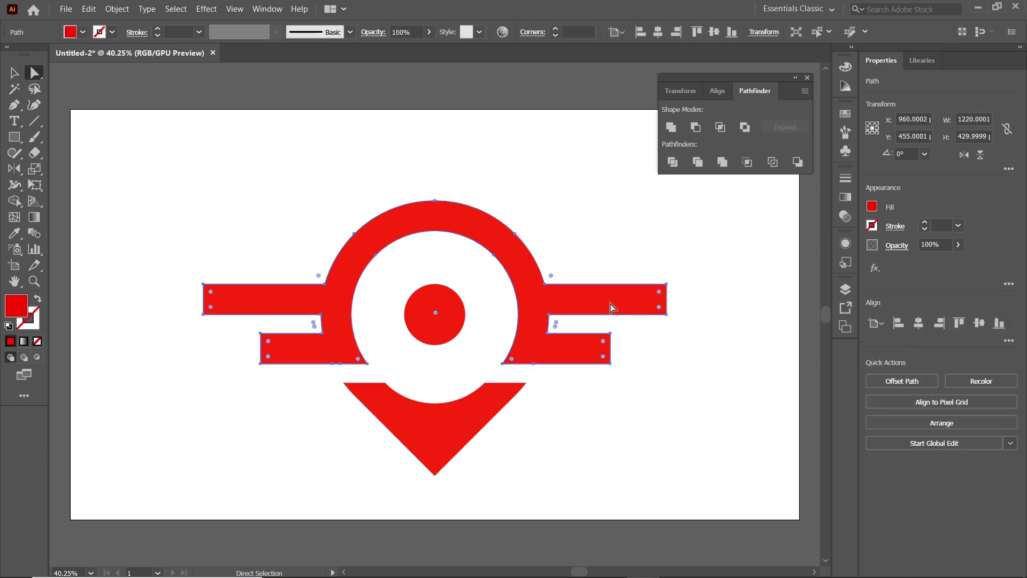
- Round the outer corners of all four wing bars by 80 px
{"action": "left_click_drag", "start_coordinate": [699, 306], "coordinate": [658, 268]}
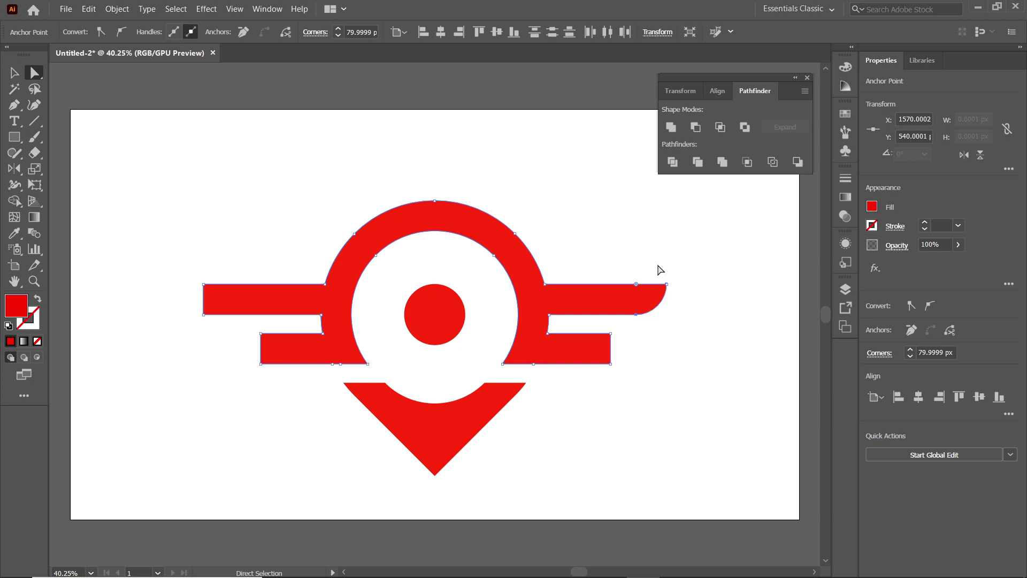
{"action": "left_click_drag", "start_coordinate": [638, 356], "coordinate": [589, 394]}
{"action": "left_click_drag", "start_coordinate": [603, 358], "coordinate": [599, 308]}
{"action": "left_click_drag", "start_coordinate": [183, 312], "coordinate": [218, 275]}
{"action": "left_click_drag", "start_coordinate": [249, 351], "coordinate": [270, 301]}
{"action": "left_click", "coordinate": [269, 300]}
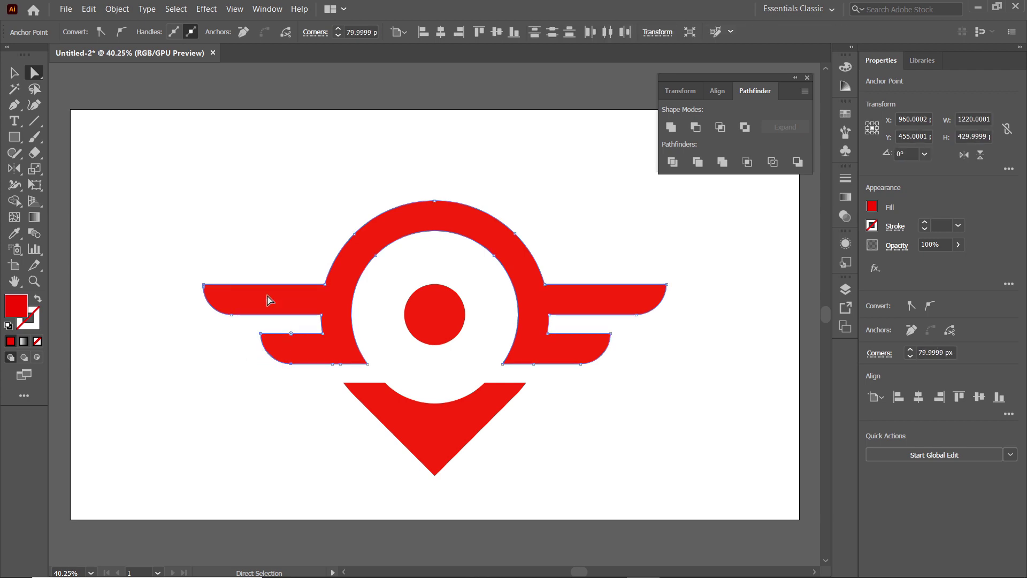